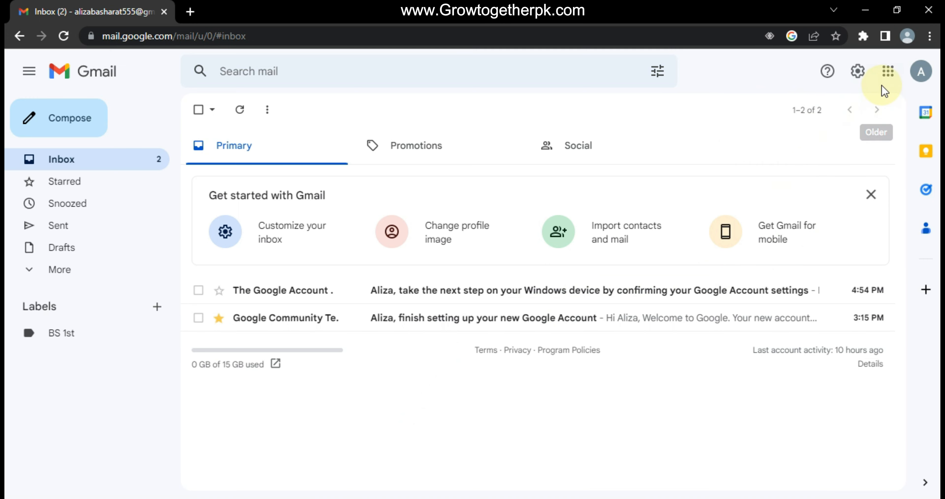
Step: Switch from Gmail to Google Docs and create a new blank document
{"action": "left_click", "coordinate": [885, 75]}
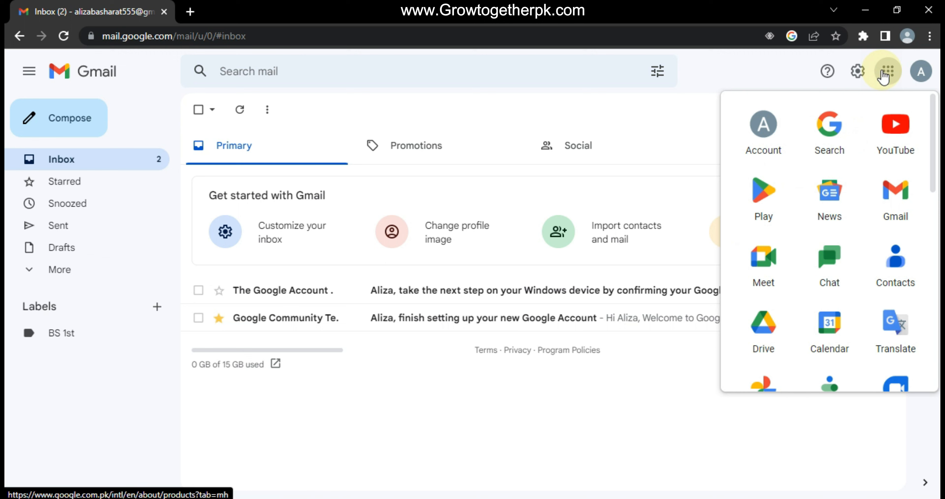
{"action": "scroll", "coordinate": [853, 188], "scroll_direction": "down", "scroll_amount": 3}
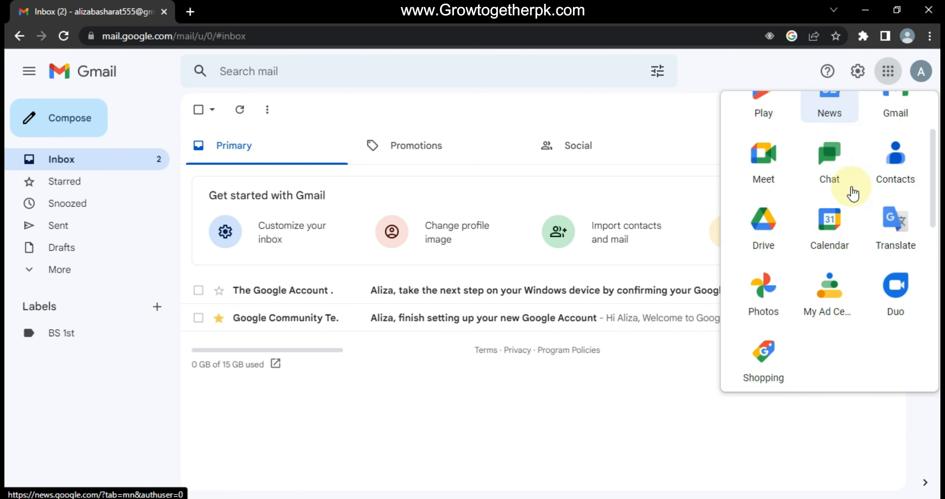
{"action": "scroll", "coordinate": [807, 297], "scroll_direction": "down", "scroll_amount": 5}
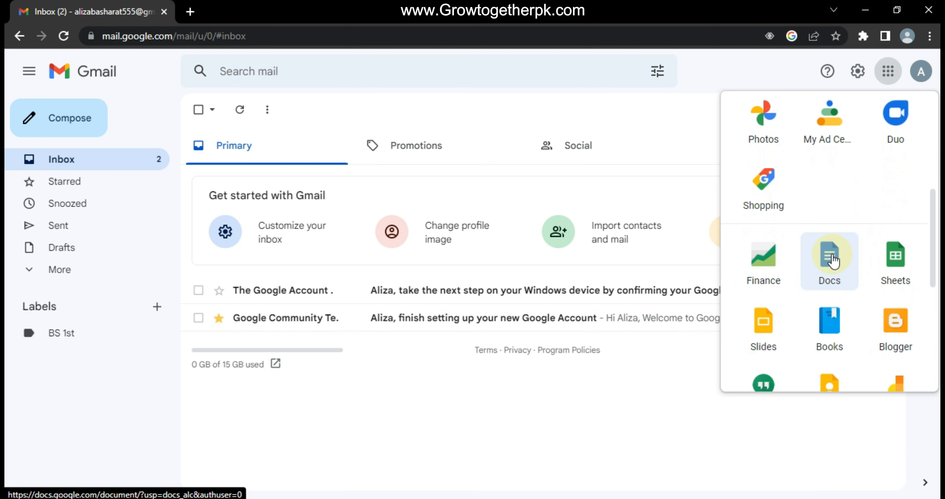
{"action": "left_click", "coordinate": [833, 259]}
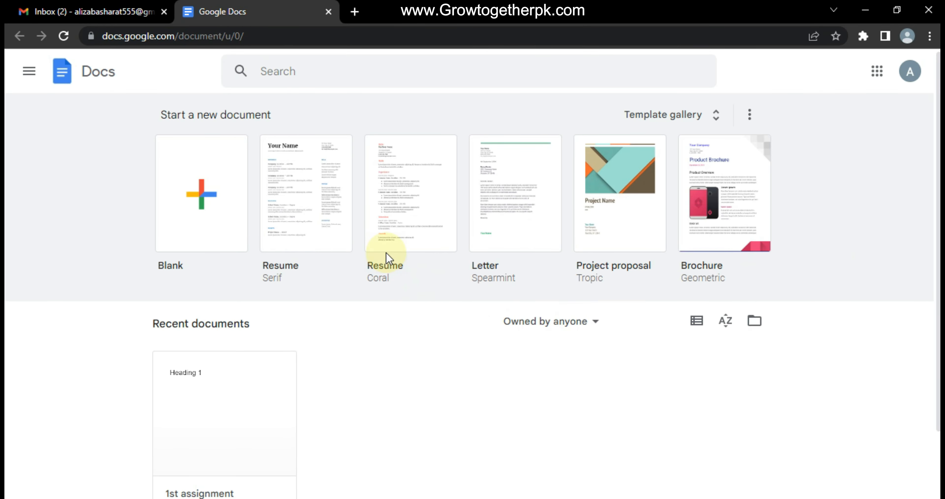
{"action": "left_click", "coordinate": [206, 227]}
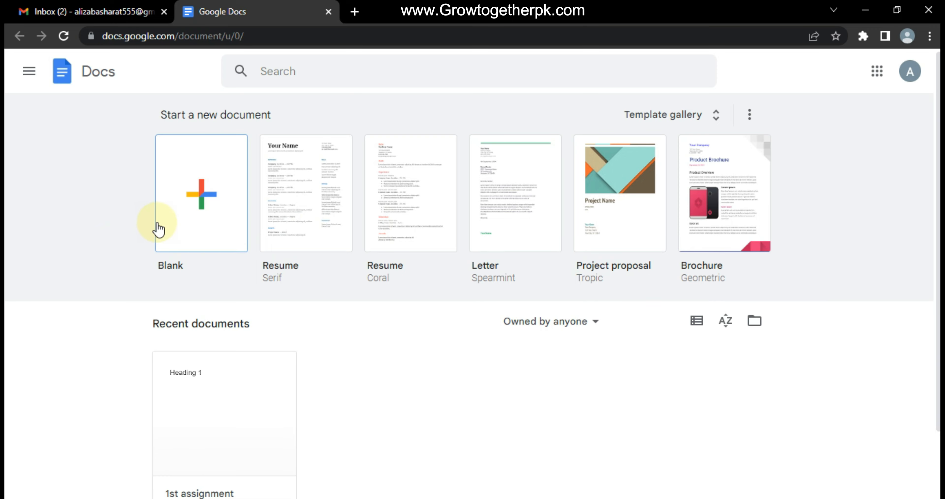
{"action": "left_click", "coordinate": [190, 218]}
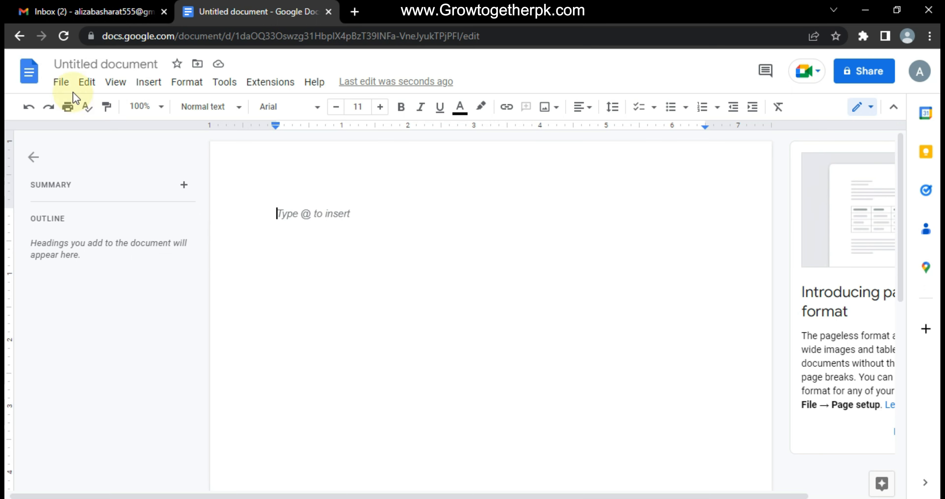
Step: Rename the untitled document as "lecture no.1"
{"action": "left_click", "coordinate": [81, 63]}
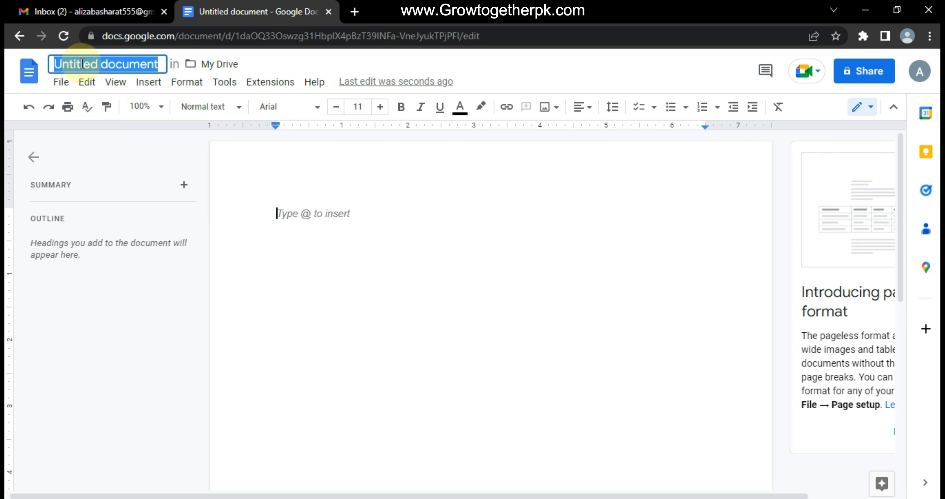
{"action": "type", "text": "lec"}
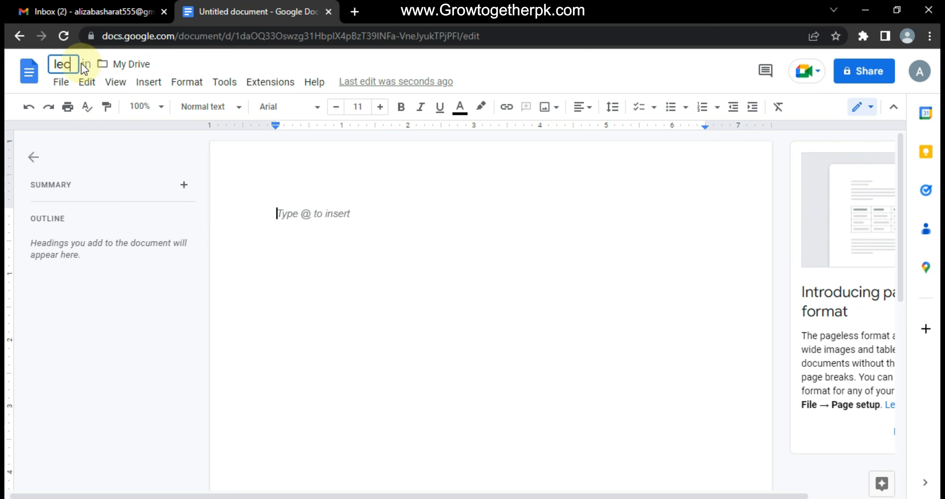
{"action": "type", "text": "tur"}
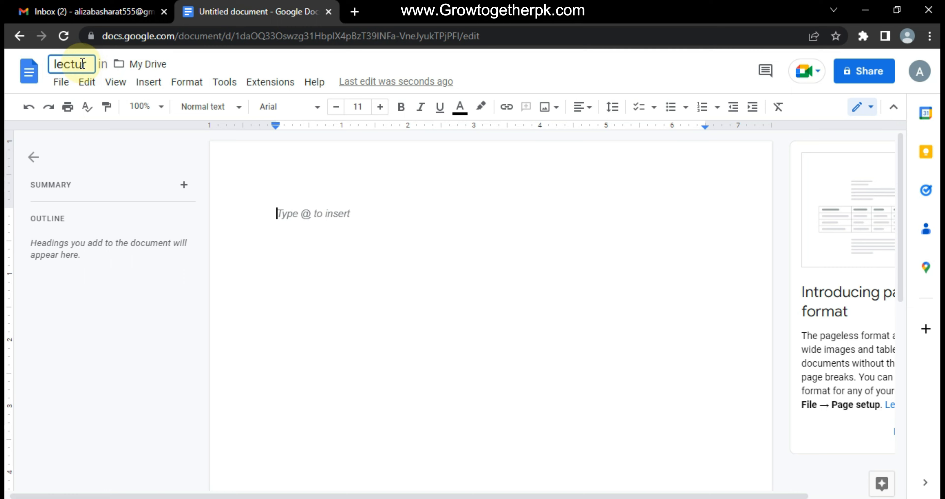
{"action": "type", "text": "e no."}
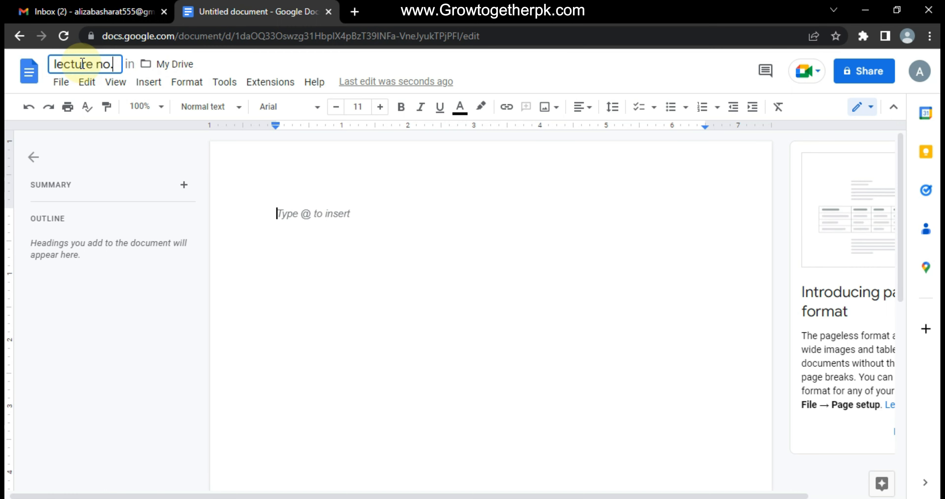
{"action": "type", "text": "1"}
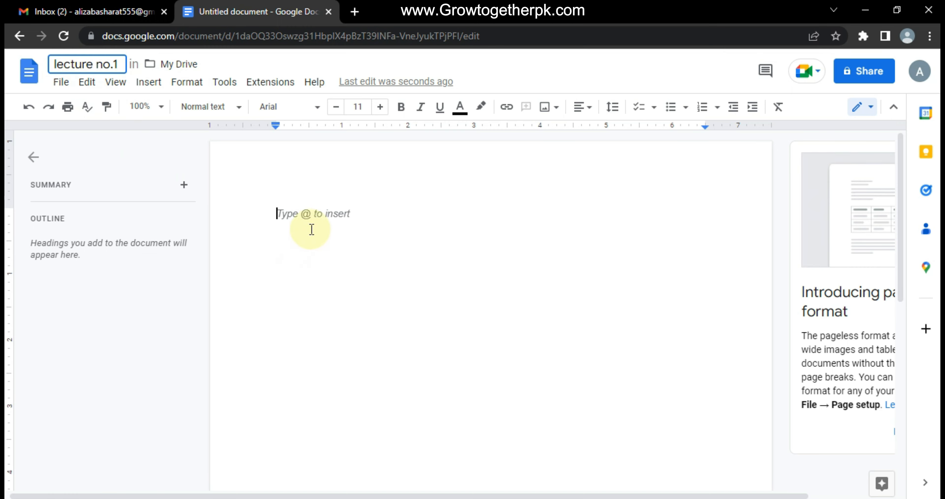
{"action": "left_click", "coordinate": [313, 222]}
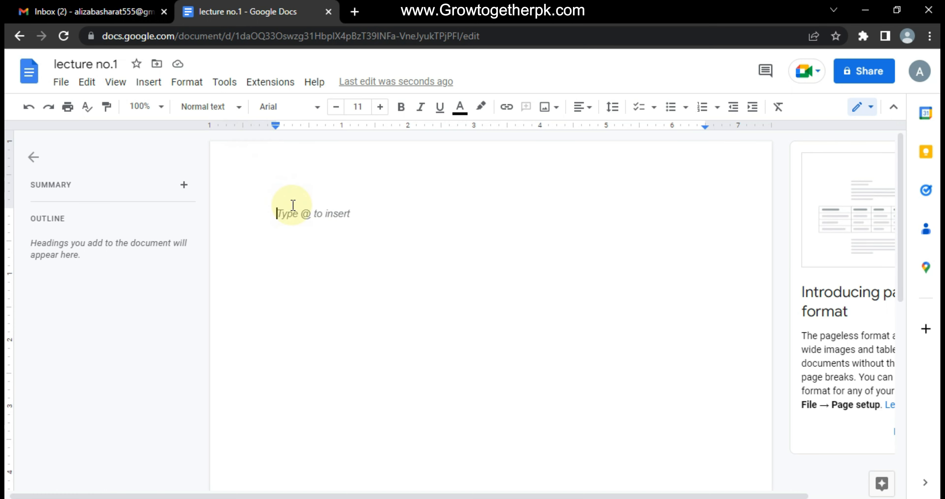
{"action": "left_click", "coordinate": [218, 112]}
{"action": "left_click", "coordinate": [217, 110]}
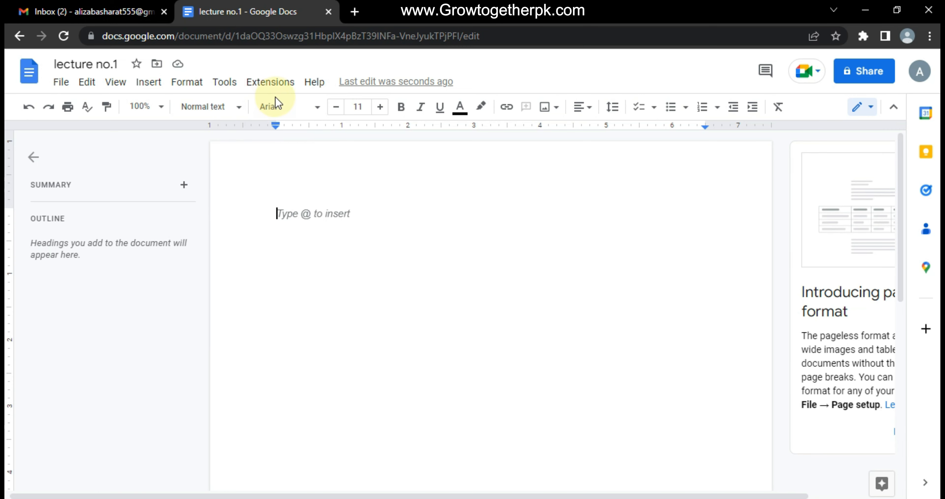
{"action": "left_click", "coordinate": [282, 107]}
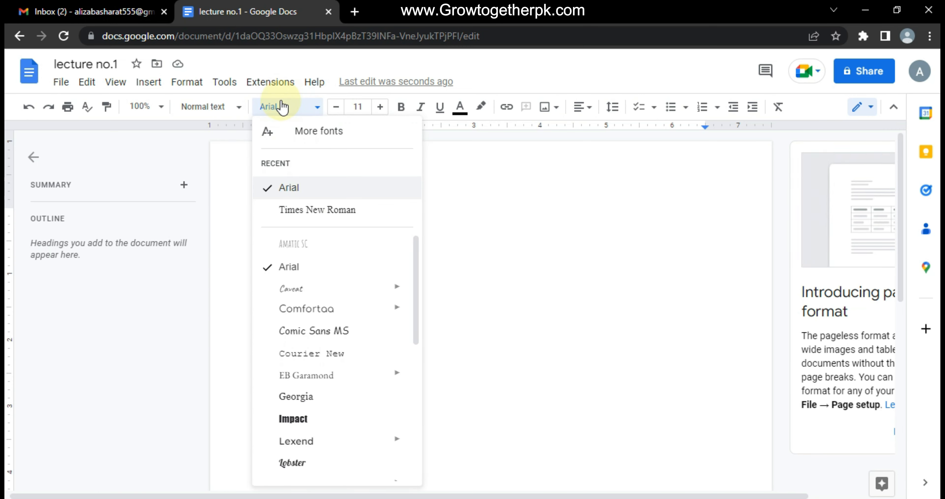
{"action": "left_click", "coordinate": [281, 106]}
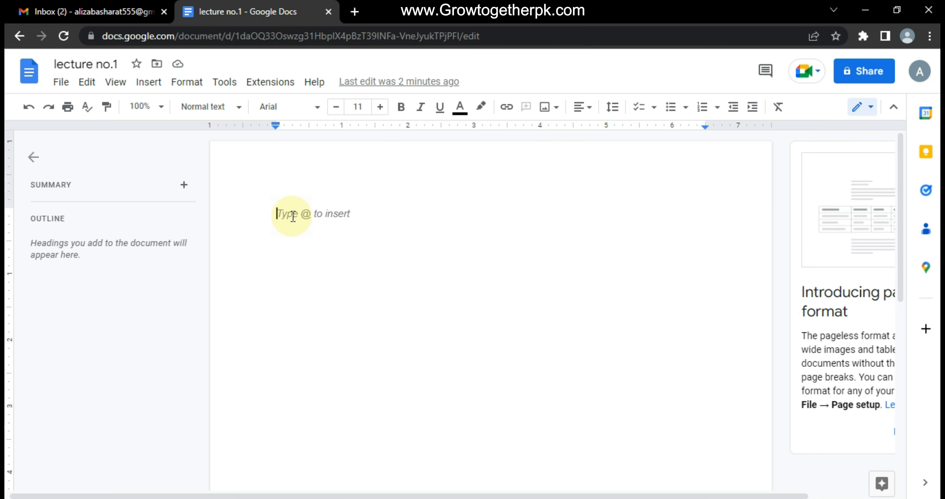
Step: Enter the text "Heading 1" on the first line of the page
{"action": "type", "text": "Head"}
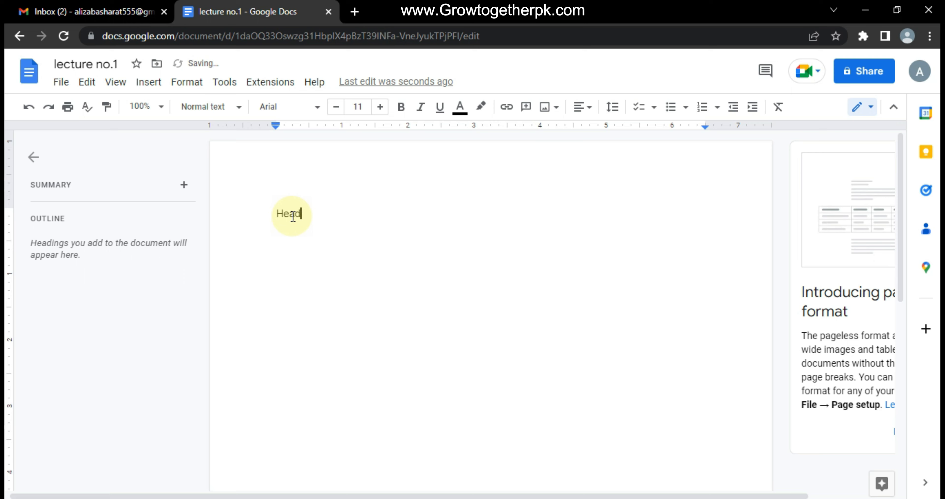
{"action": "type", "text": "i"}
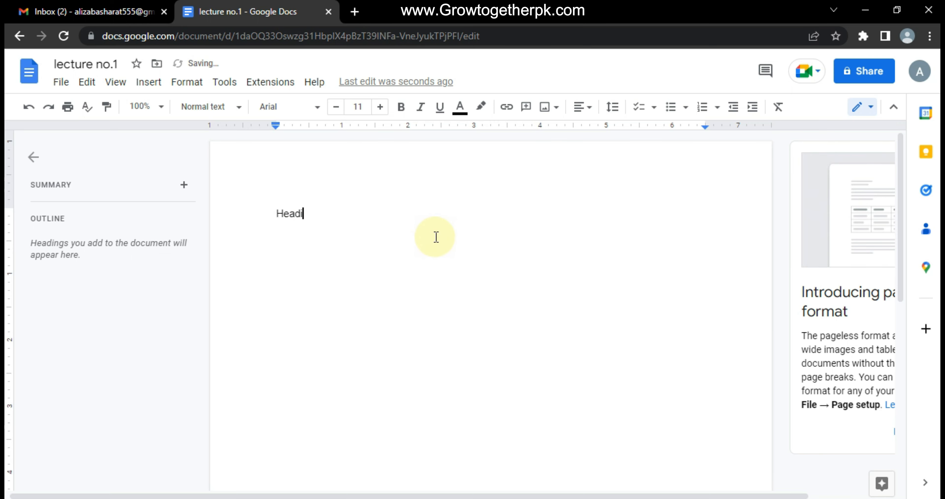
{"action": "type", "text": "ng 1"}
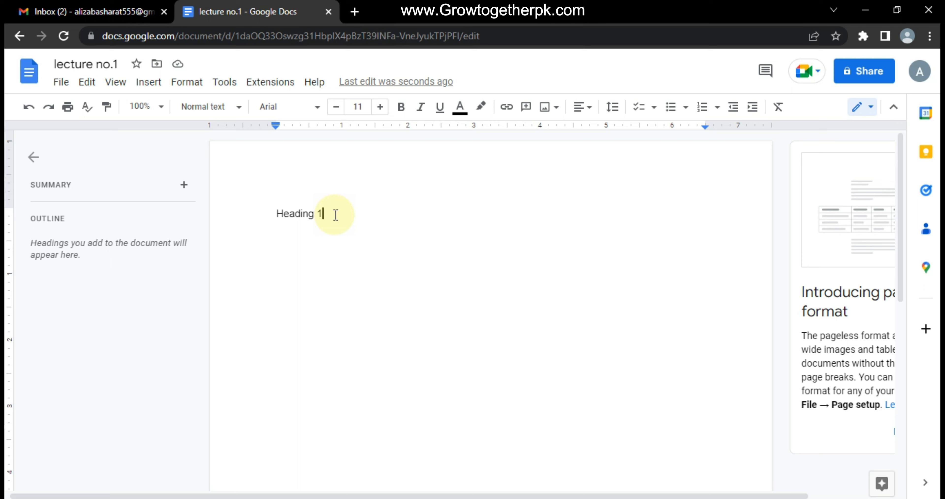
Step: Change the font of the "Heading 1" text to Times New Roman
{"action": "left_click_drag", "start_coordinate": [333, 214], "coordinate": [266, 219]}
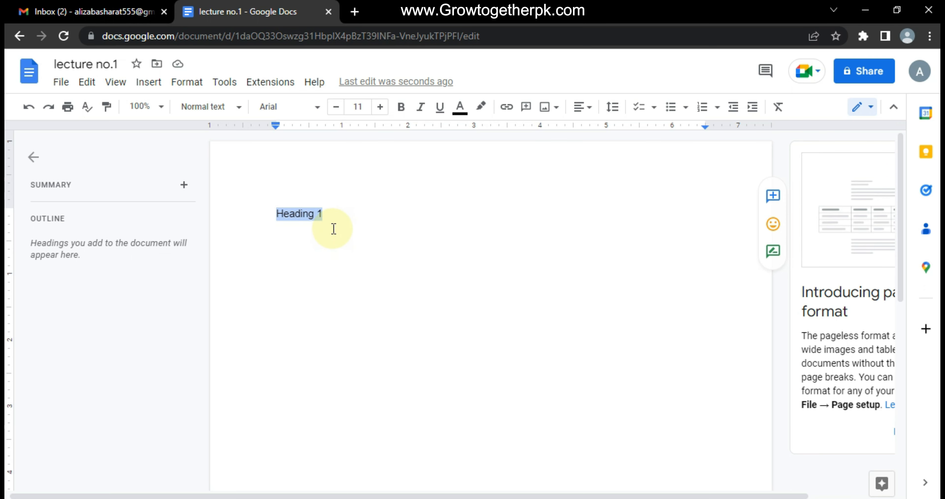
{"action": "left_click", "coordinate": [311, 109]}
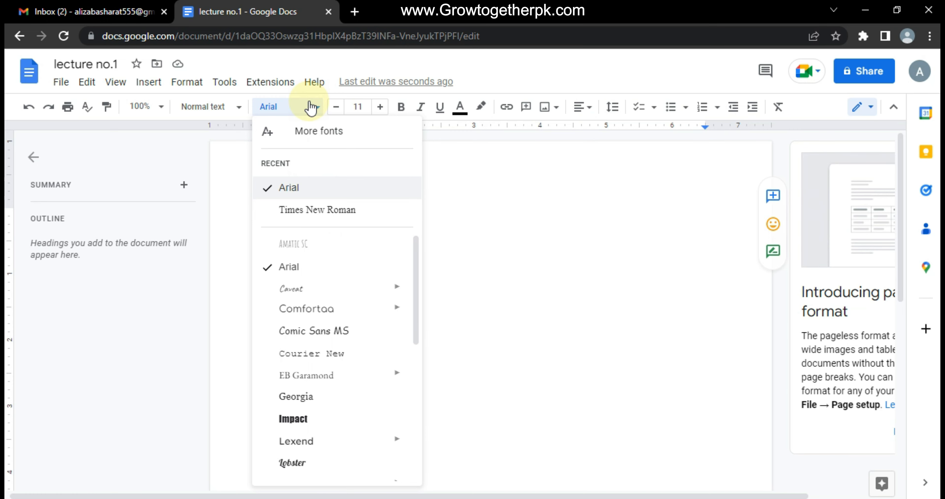
{"action": "scroll", "coordinate": [327, 291], "scroll_direction": "down", "scroll_amount": 5}
{"action": "scroll", "coordinate": [331, 414], "scroll_direction": "down", "scroll_amount": 2}
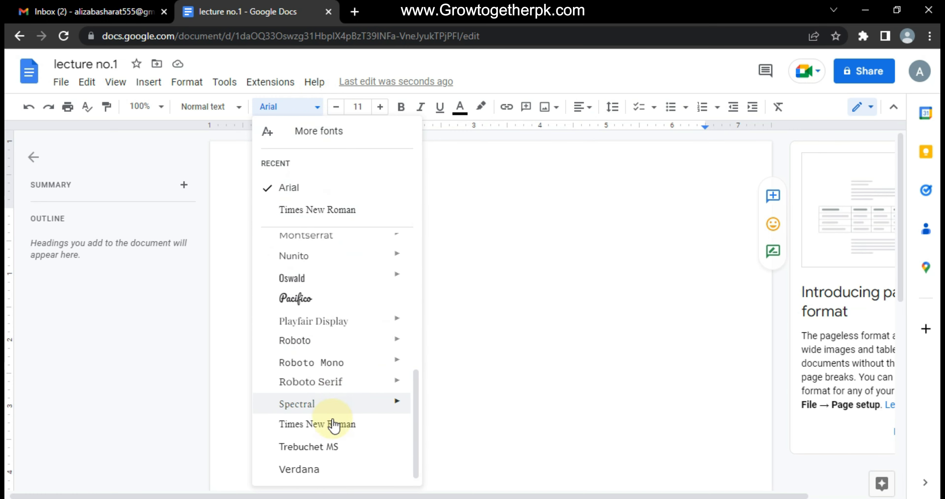
{"action": "left_click", "coordinate": [314, 425]}
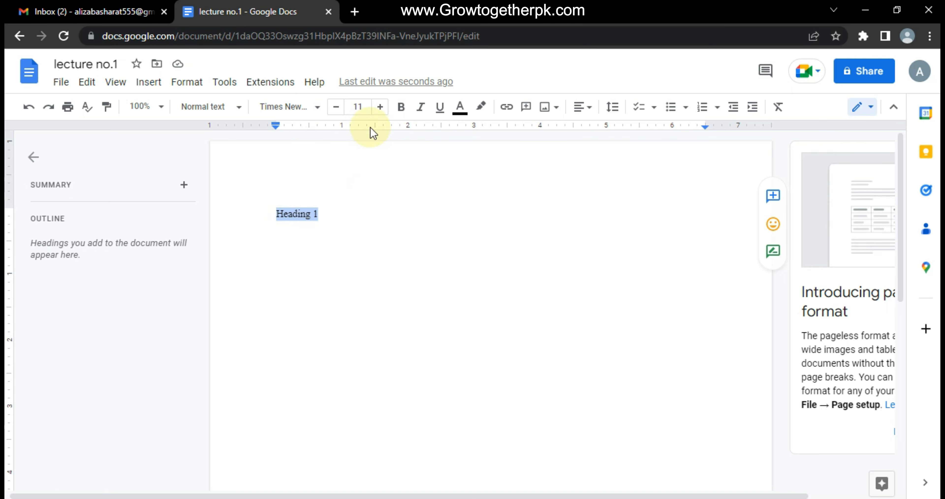
Step: Set the font size of the "Heading 1" text to 30
{"action": "left_click", "coordinate": [383, 108]}
{"action": "left_click", "coordinate": [384, 107]}
{"action": "left_click", "coordinate": [384, 107]}
{"action": "left_click", "coordinate": [384, 107]}
{"action": "left_click", "coordinate": [383, 107]}
{"action": "left_click", "coordinate": [383, 107]}
{"action": "left_click", "coordinate": [384, 107]}
{"action": "left_click", "coordinate": [339, 112]}
{"action": "left_click", "coordinate": [340, 111]}
{"action": "left_click", "coordinate": [341, 112]}
{"action": "left_click", "coordinate": [363, 110]}
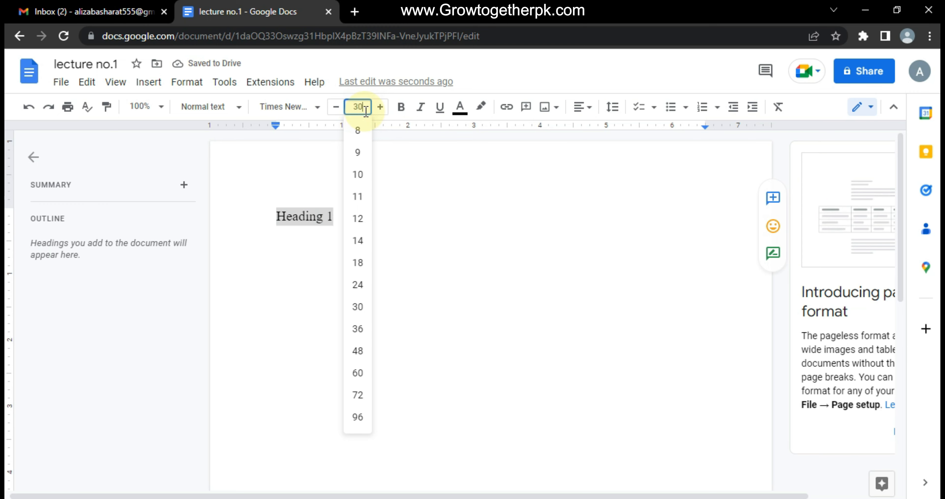
{"action": "left_click", "coordinate": [358, 305]}
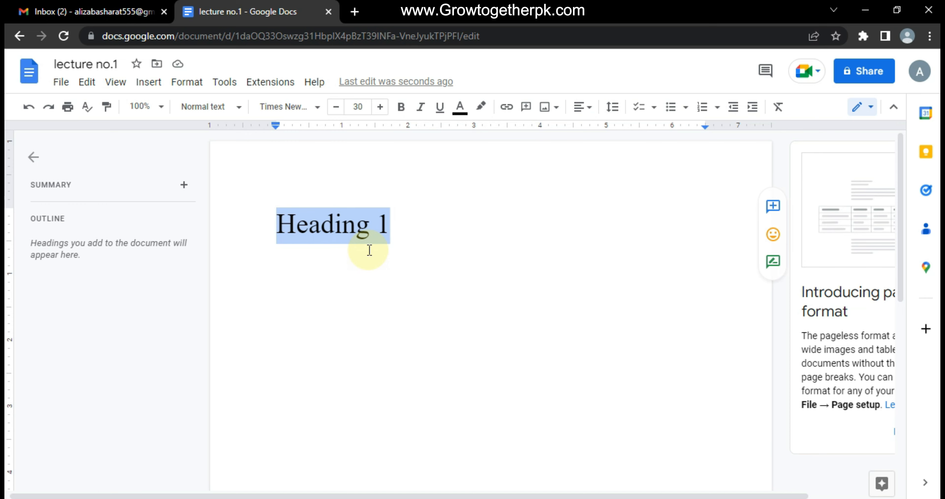
Step: Make the "Heading 1" text bold, italic and underlined
{"action": "left_click", "coordinate": [405, 108]}
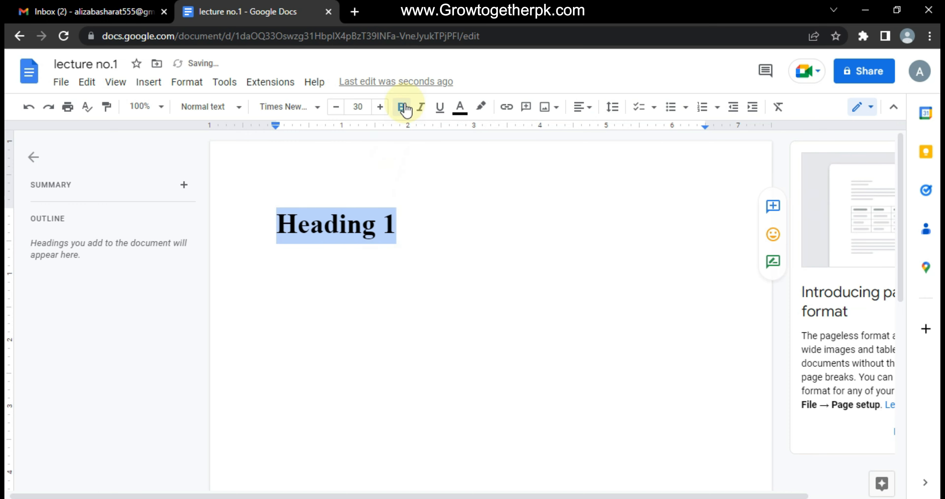
{"action": "left_click", "coordinate": [414, 231]}
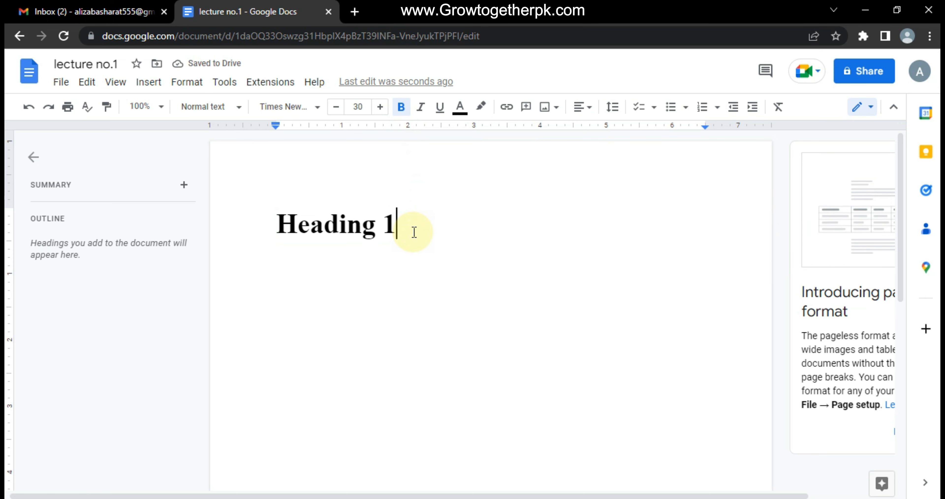
{"action": "left_click_drag", "start_coordinate": [401, 222], "coordinate": [277, 224]}
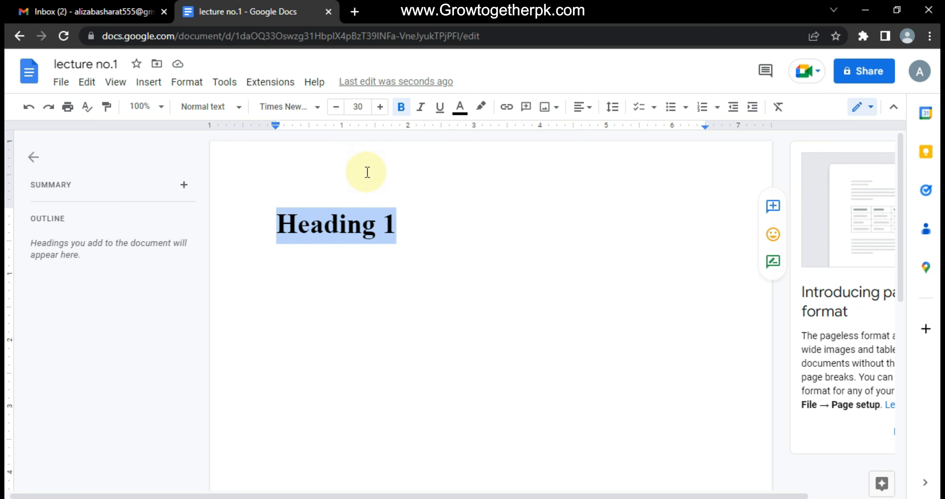
{"action": "left_click", "coordinate": [423, 111]}
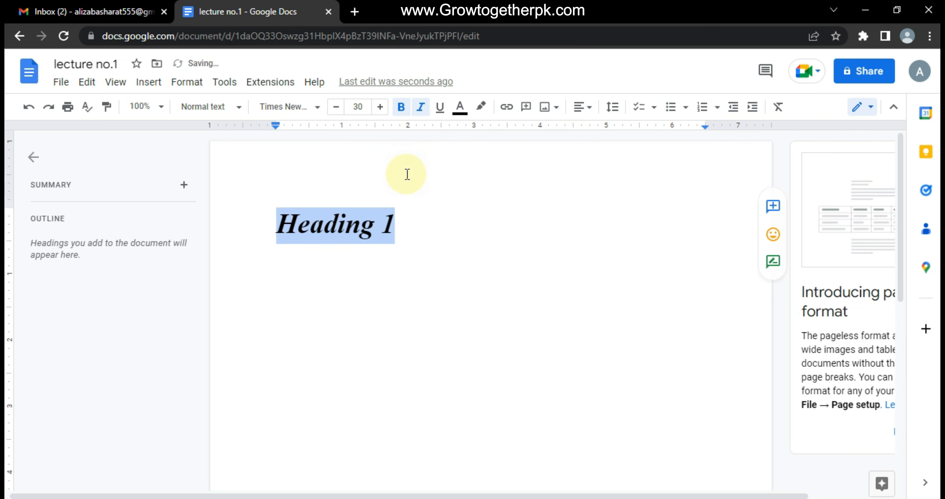
{"action": "left_click", "coordinate": [439, 110]}
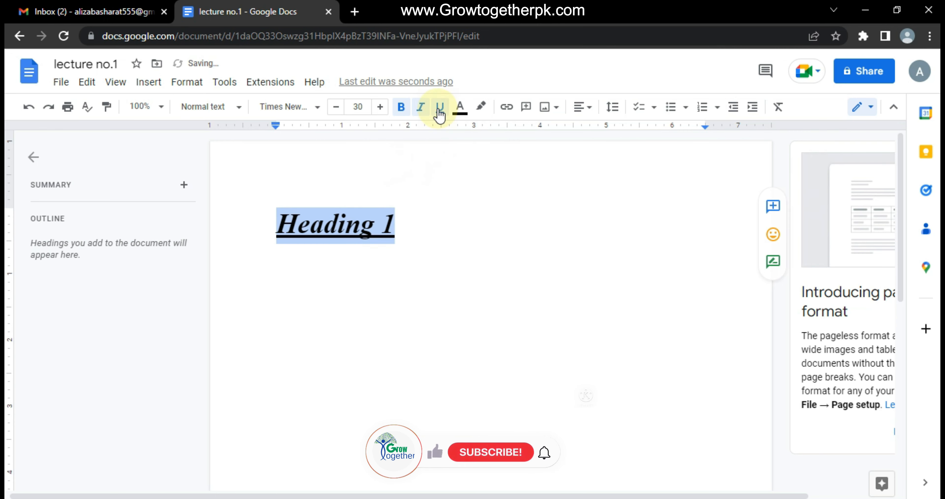
Step: Change the text color of "Heading 1" to red and deselect the text
{"action": "left_click", "coordinate": [460, 110]}
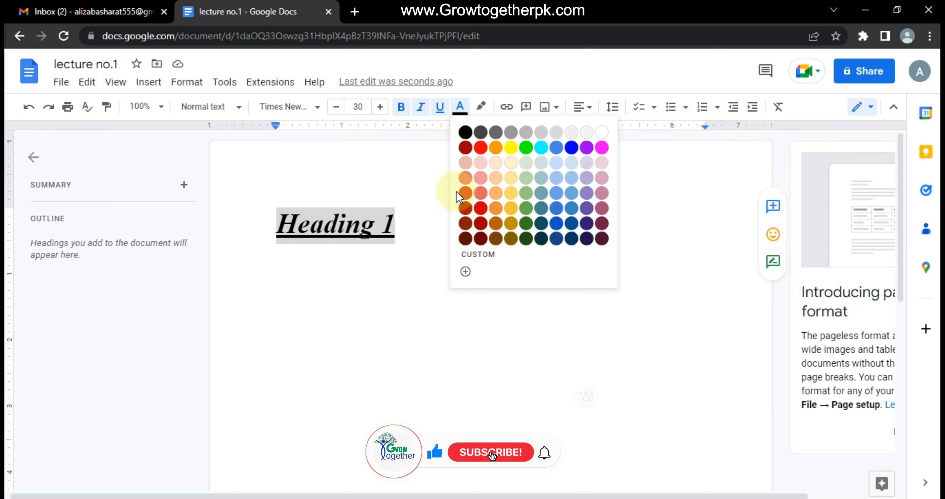
{"action": "left_click", "coordinate": [480, 148]}
{"action": "left_click", "coordinate": [423, 212]}
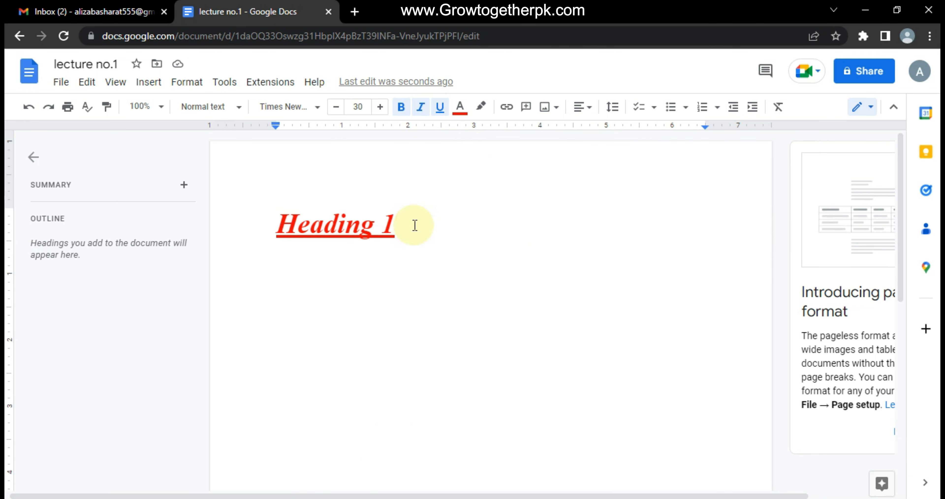
Step: Start a new line below "Heading 1" and turn off italic, bold and underline for it
{"action": "left_click_drag", "start_coordinate": [398, 227], "coordinate": [265, 220]}
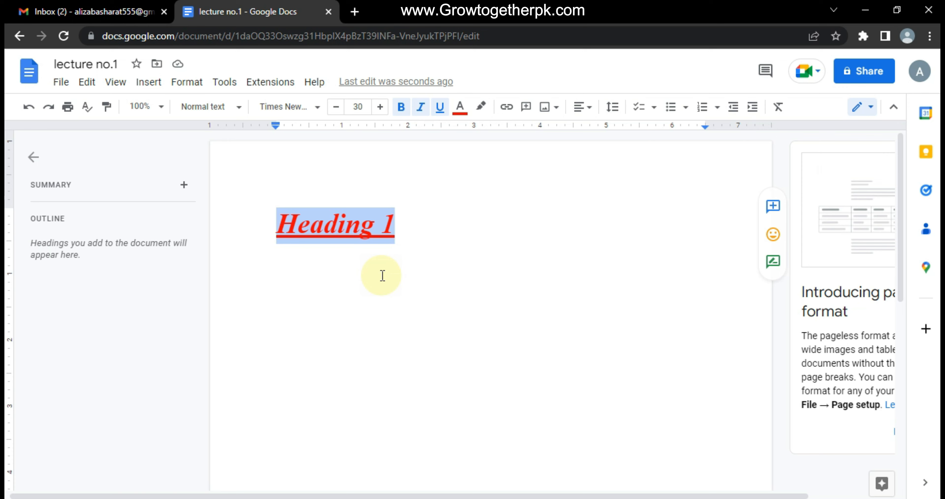
{"action": "left_click", "coordinate": [407, 227]}
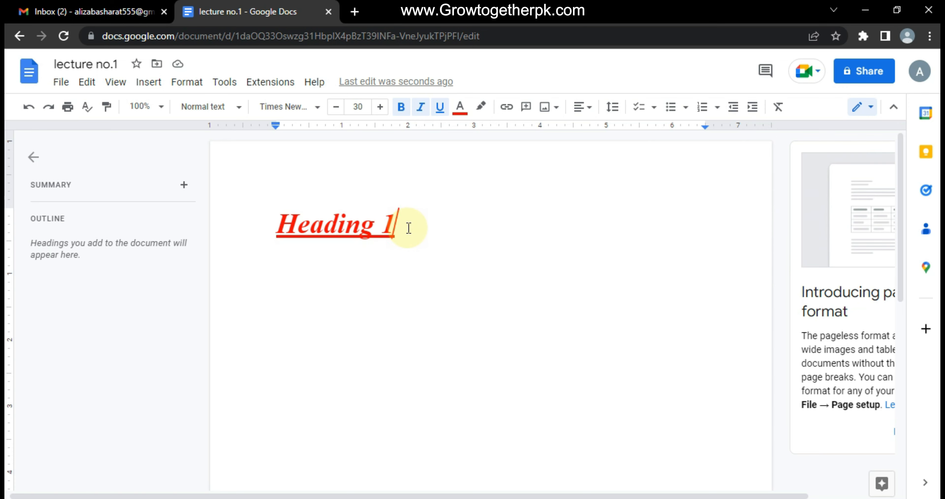
{"action": "key", "text": "Return"}
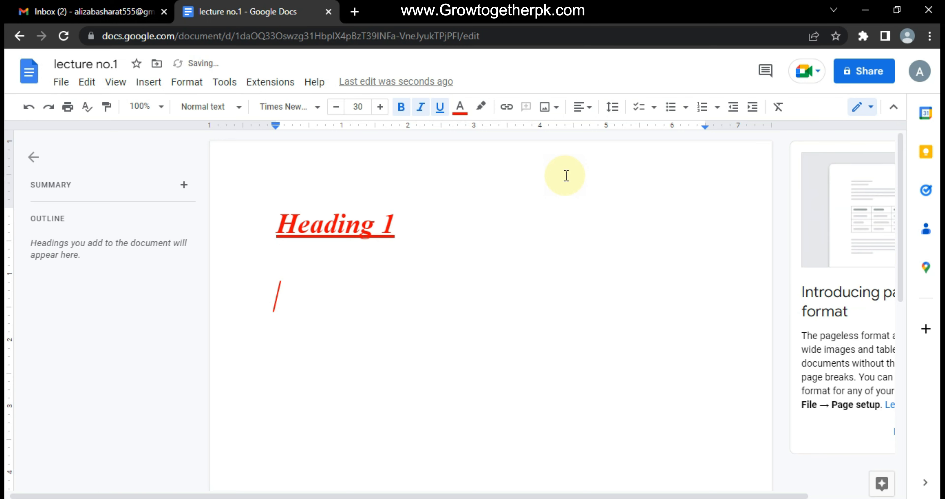
{"action": "left_click", "coordinate": [421, 108]}
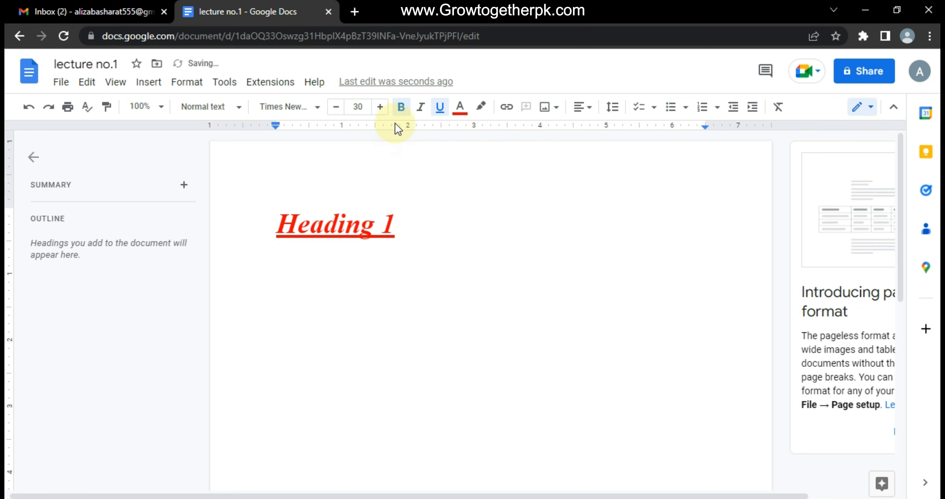
{"action": "left_click", "coordinate": [407, 111]}
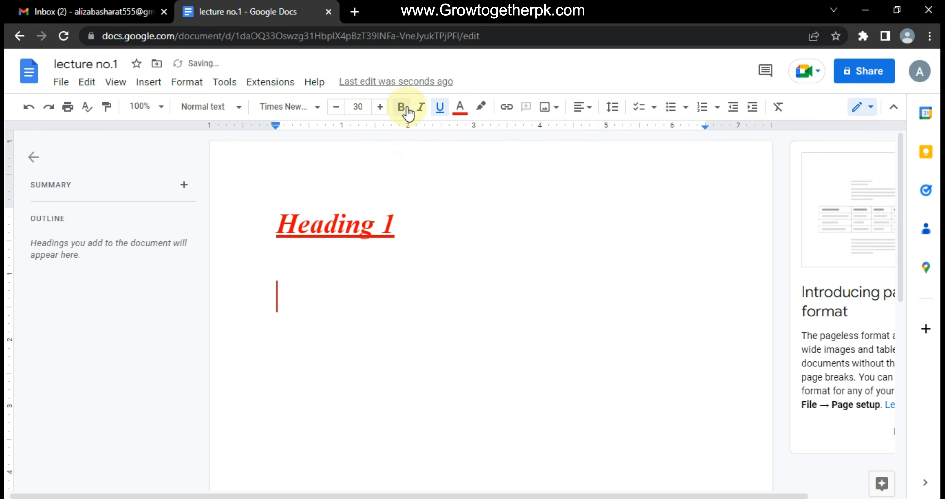
{"action": "left_click", "coordinate": [442, 114]}
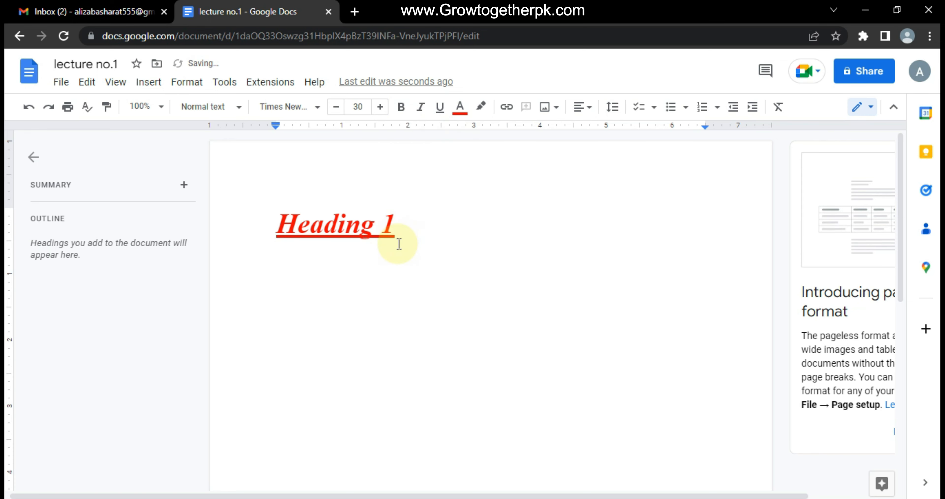
Step: Set the font size to 24 and the text color to black for the new line
{"action": "left_click", "coordinate": [334, 107]}
{"action": "left_click", "coordinate": [334, 108]}
{"action": "left_click", "coordinate": [335, 107]}
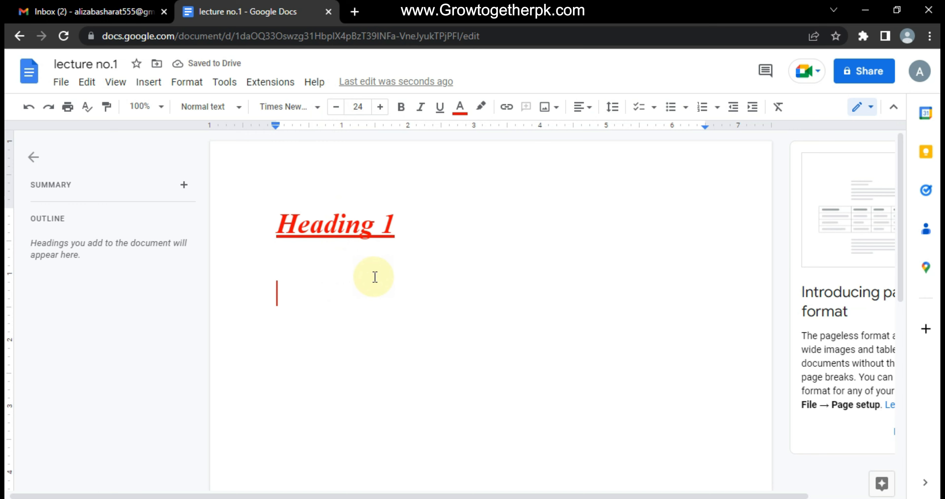
{"action": "left_click", "coordinate": [459, 107]}
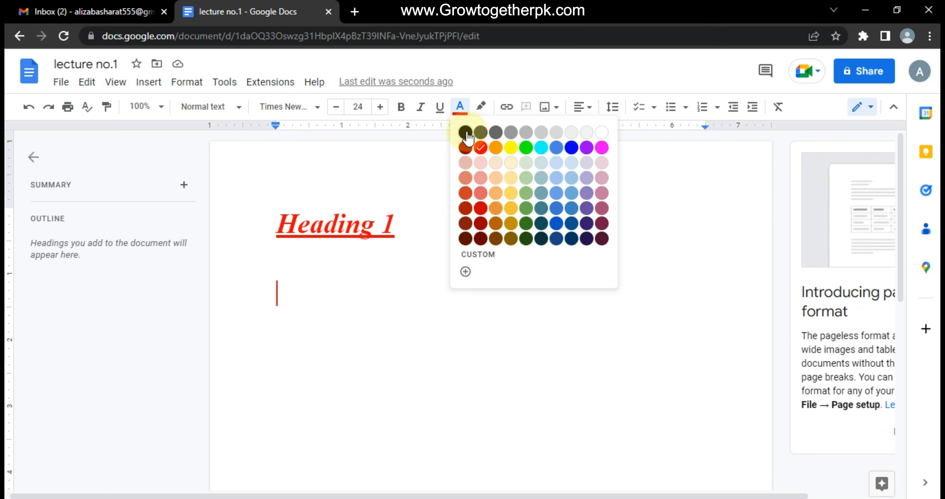
{"action": "left_click", "coordinate": [464, 132]}
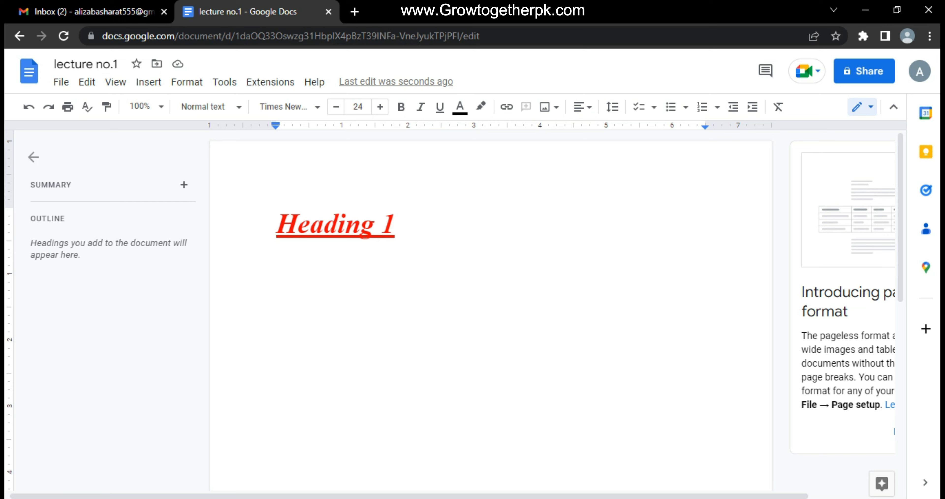
Step: Enter the lines "The 5am club" and "The power of positive thinking" below the heading
{"action": "type", "text": "the "}
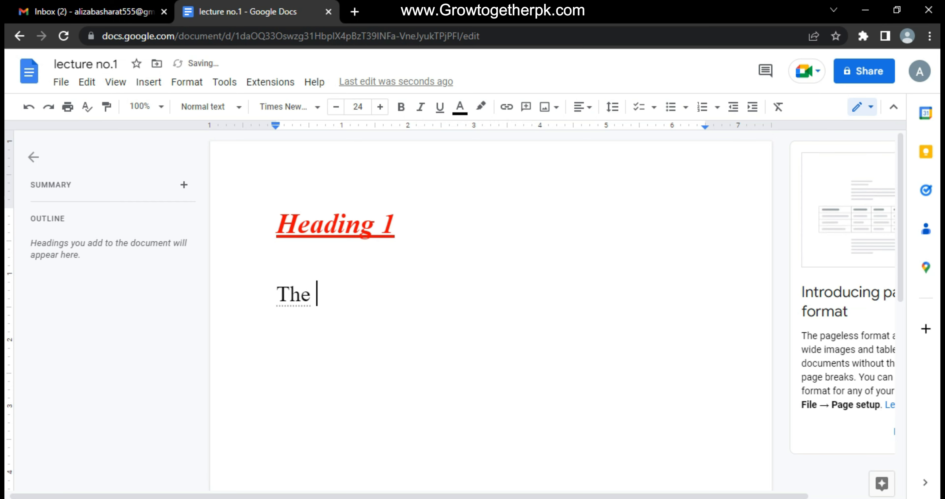
{"action": "type", "text": "5am c"}
{"action": "key", "text": "BackSpace"}
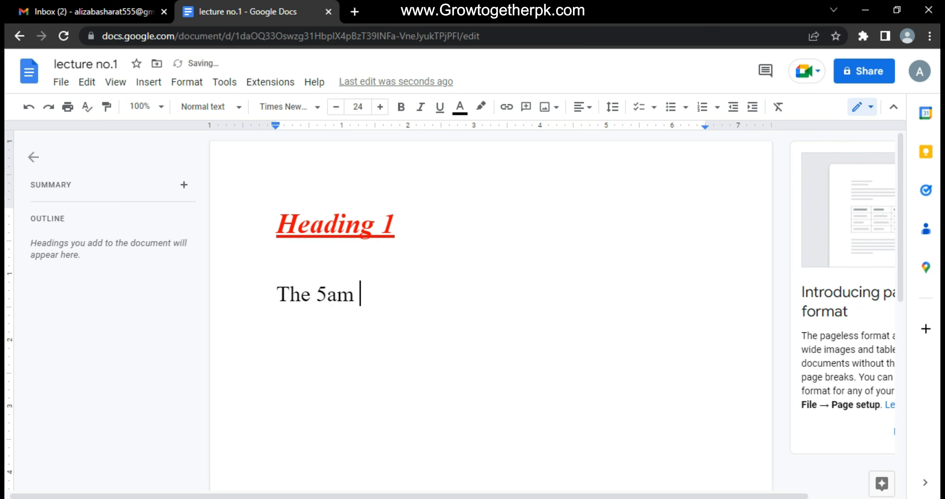
{"action": "type", "text": "club"}
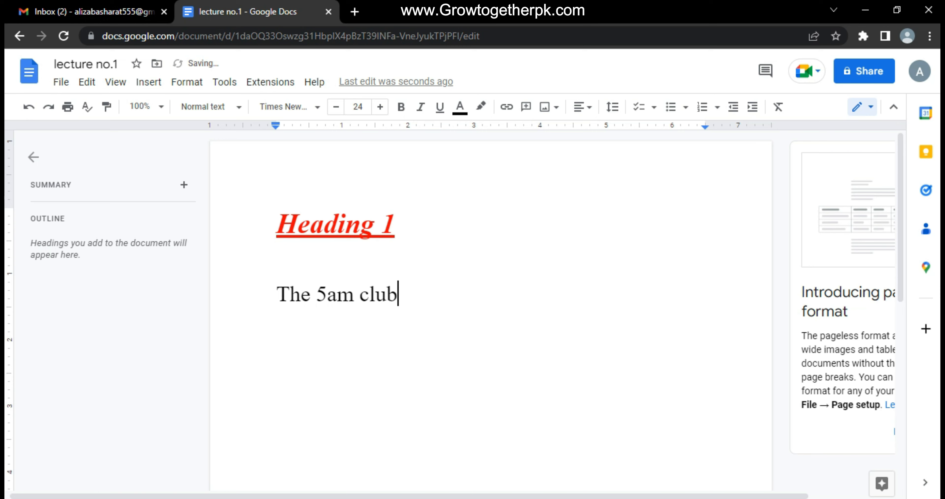
{"action": "key", "text": "Return"}
{"action": "type", "text": "The po"}
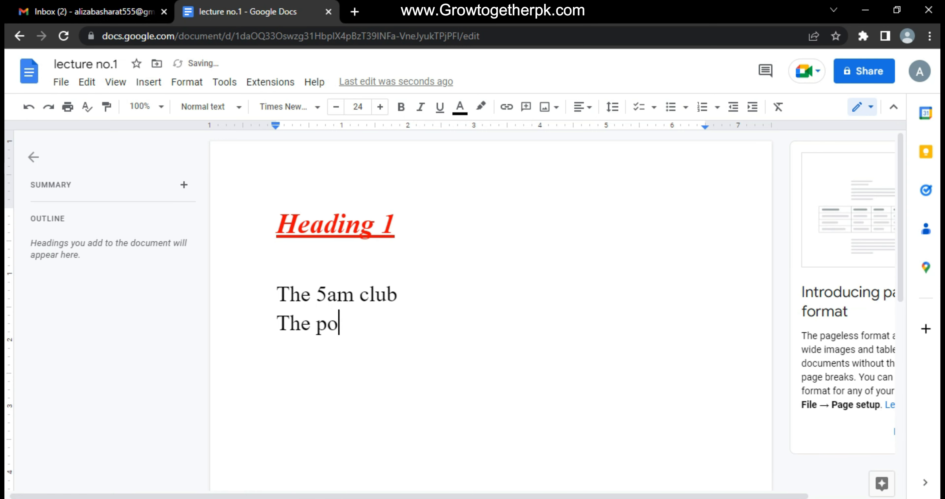
{"action": "type", "text": "wer of pos"}
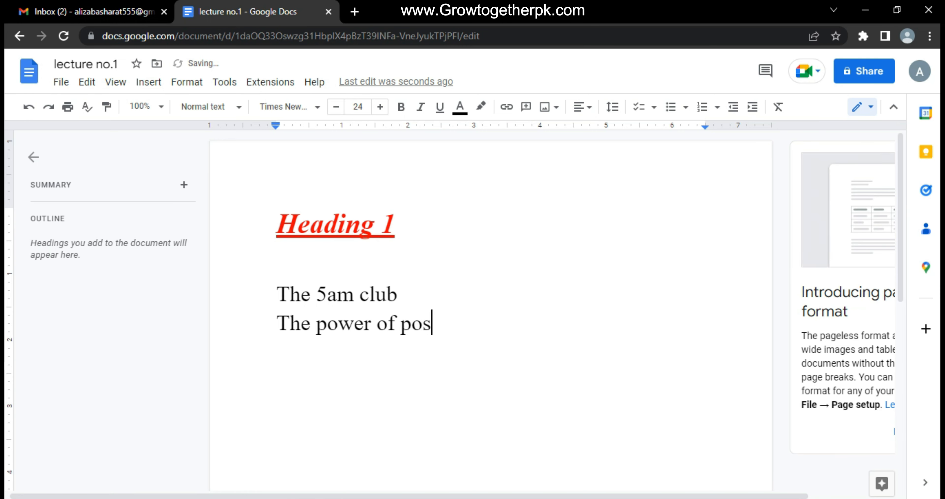
{"action": "type", "text": "itive"}
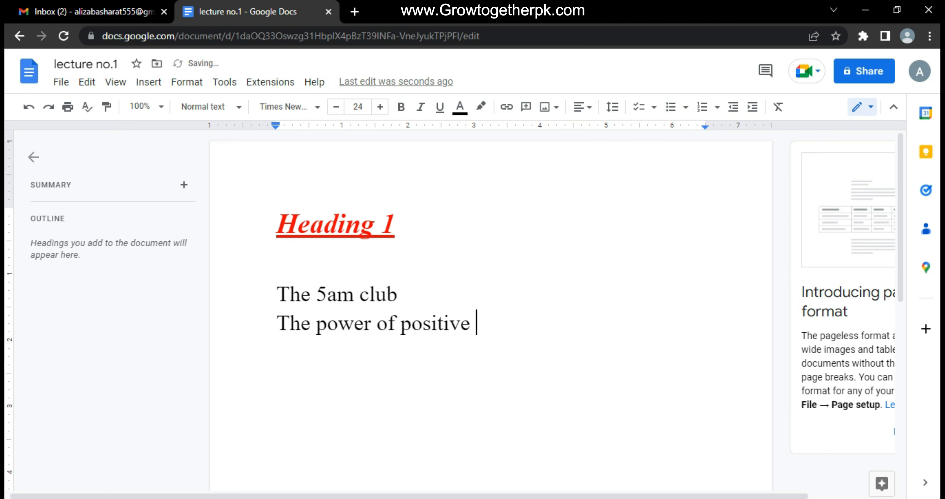
{"action": "type", "text": " thinking"}
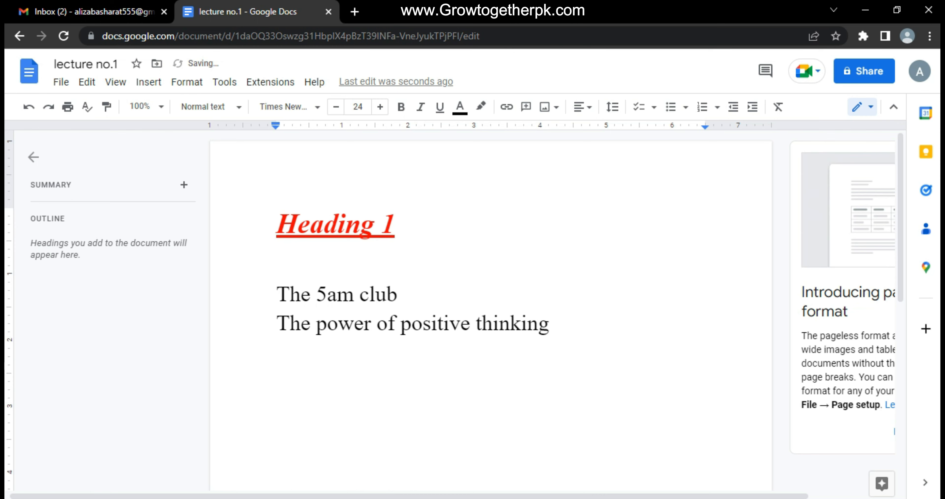
Step: Format the two lines below the heading as a bulleted list and switch them to a numbered list
{"action": "left_click_drag", "start_coordinate": [591, 327], "coordinate": [273, 292]}
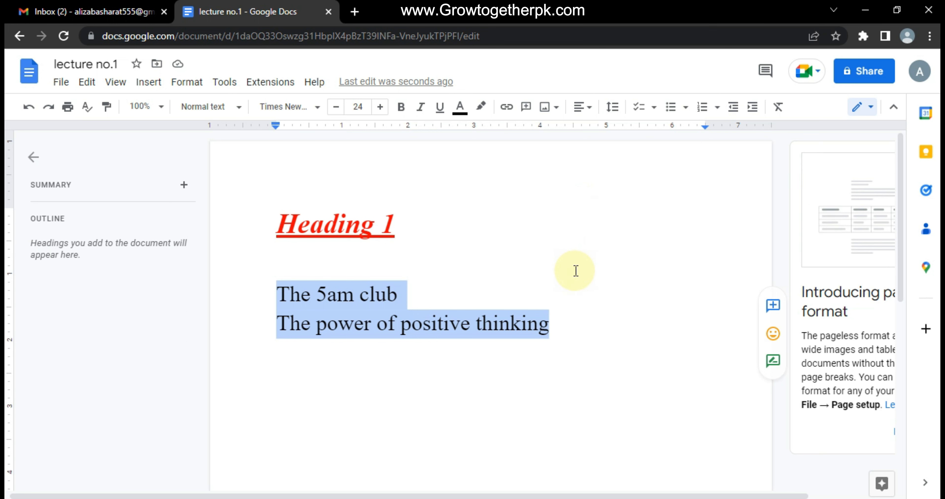
{"action": "left_click", "coordinate": [669, 109]}
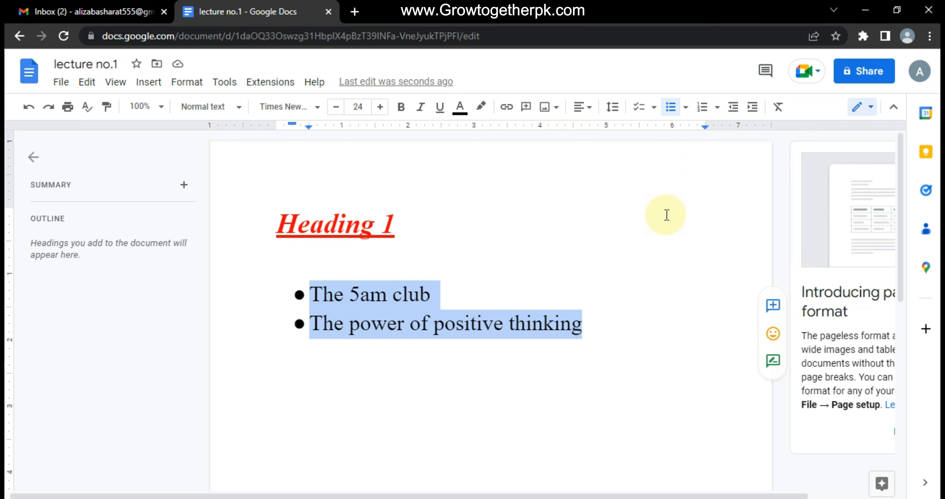
{"action": "left_click", "coordinate": [703, 107]}
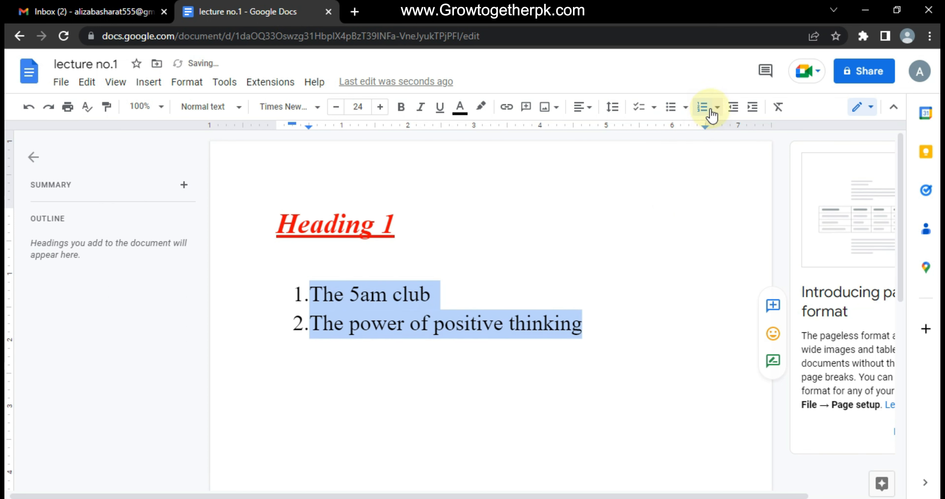
{"action": "left_click", "coordinate": [713, 110]}
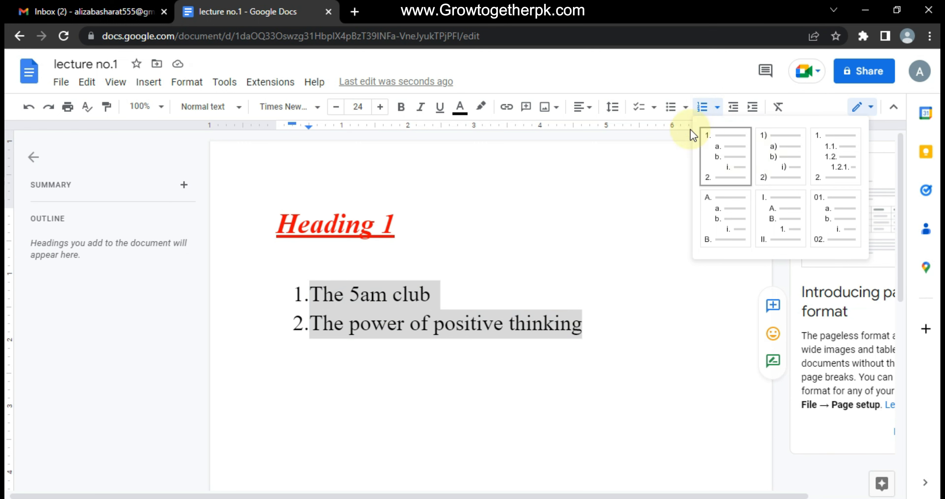
{"action": "left_click", "coordinate": [685, 108]}
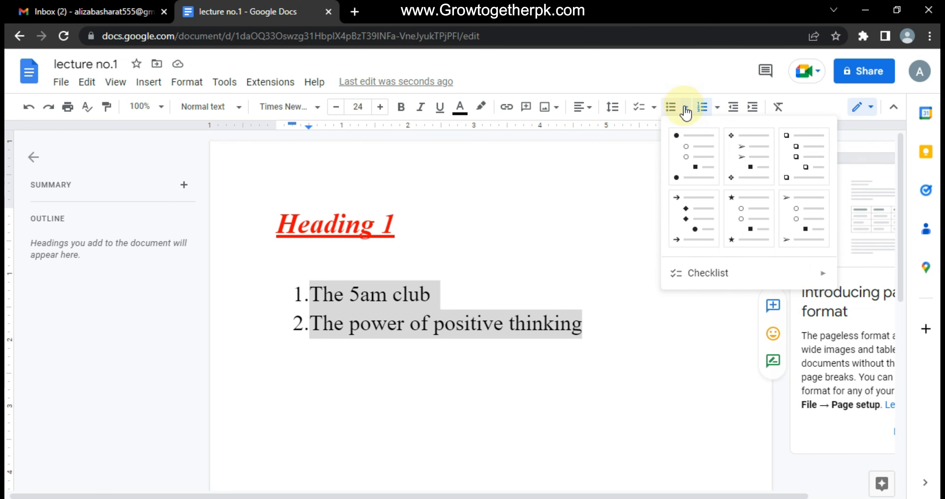
{"action": "left_click", "coordinate": [685, 108]}
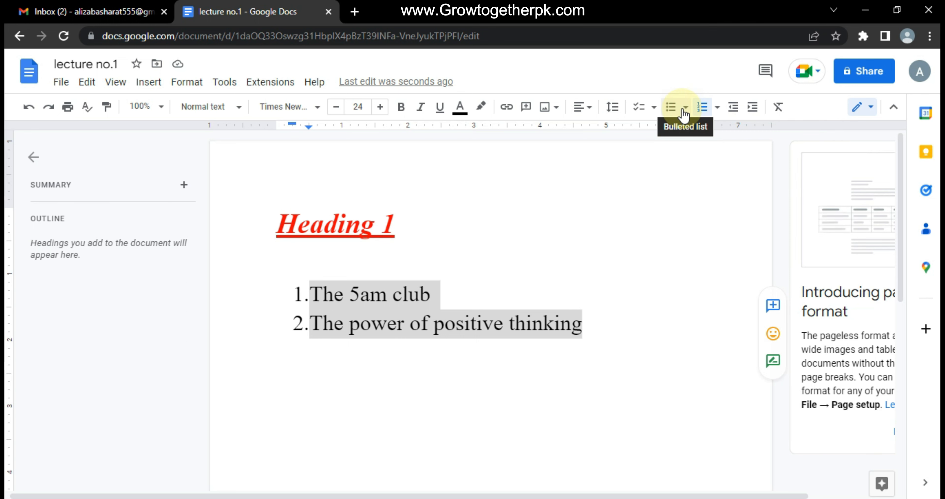
Step: Set the line spacing of the two numbered items to Double and deselect them
{"action": "left_click", "coordinate": [612, 107]}
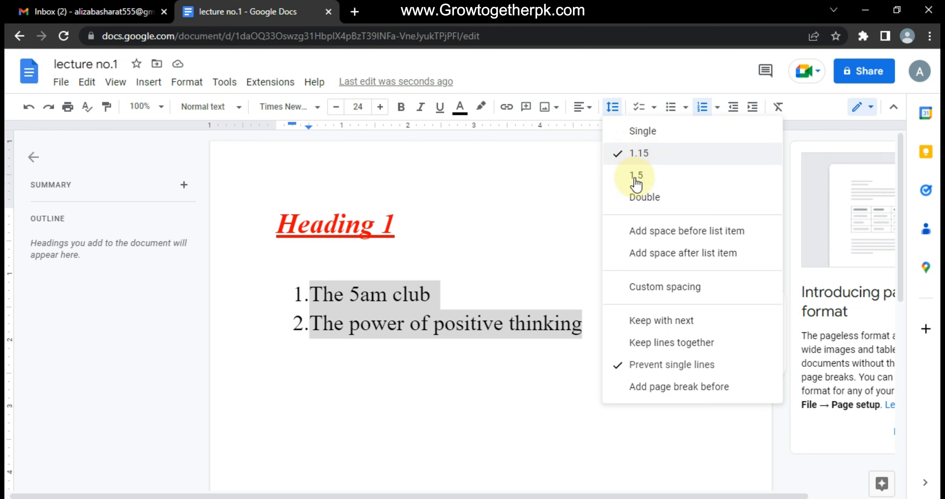
{"action": "left_click", "coordinate": [637, 205]}
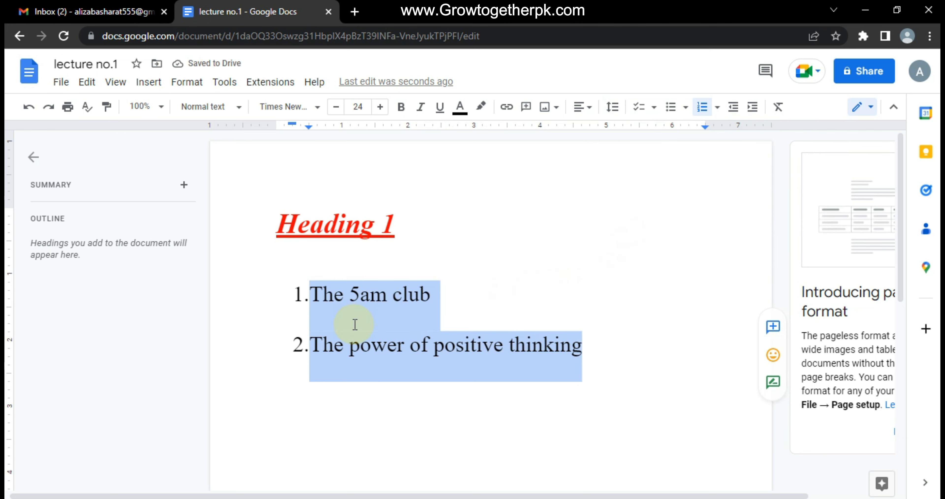
{"action": "left_click", "coordinate": [374, 304]}
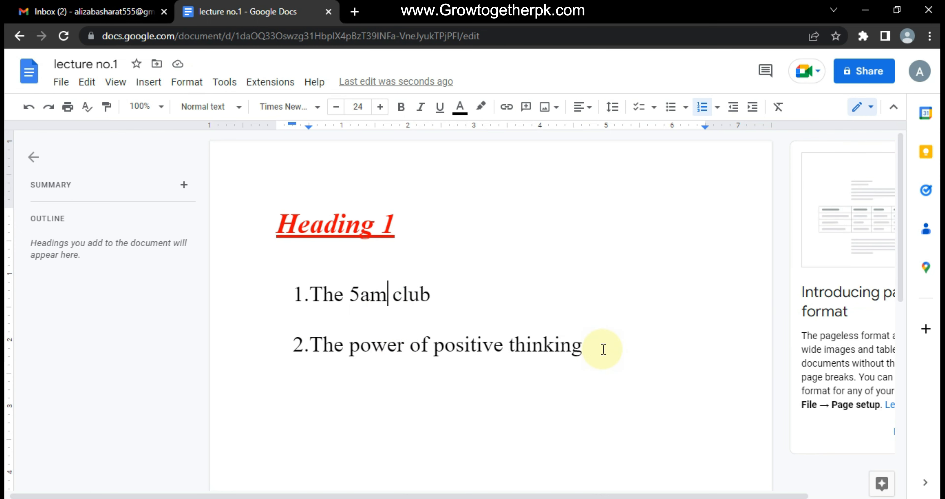
Step: Set the line spacing of the two numbered items back to 1.15
{"action": "left_click_drag", "start_coordinate": [601, 348], "coordinate": [308, 291]}
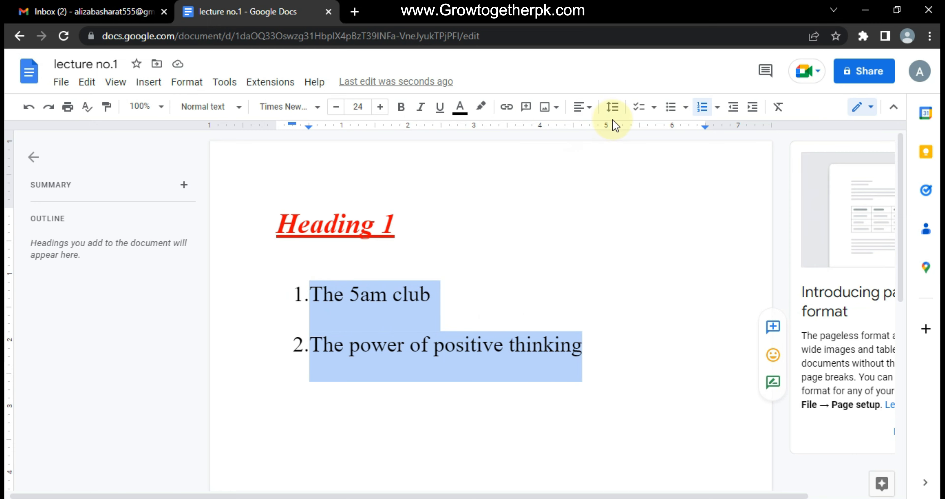
{"action": "left_click", "coordinate": [654, 110]}
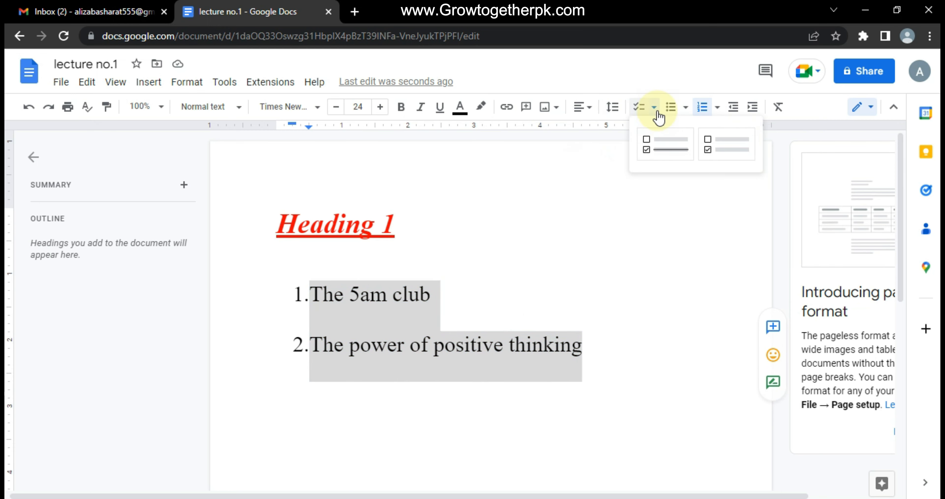
{"action": "left_click", "coordinate": [613, 112]}
{"action": "left_click", "coordinate": [621, 161]}
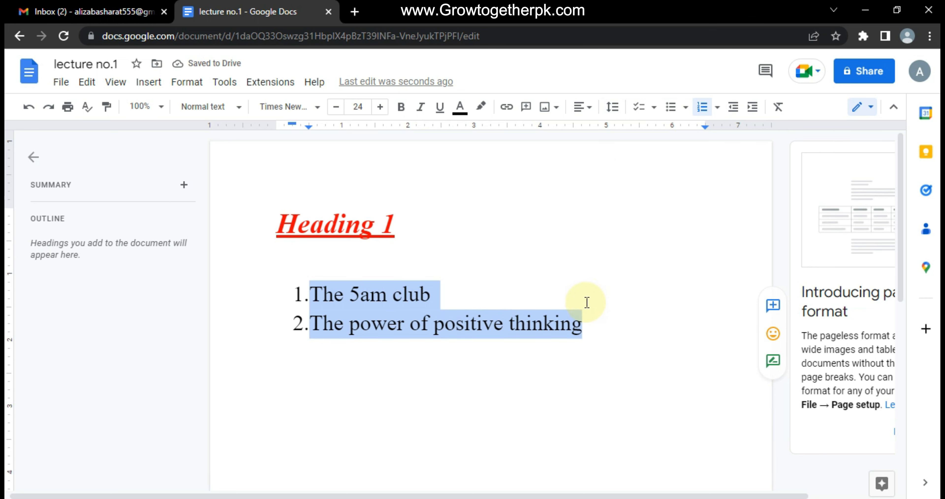
Step: End the numbered list after its last item and add the text "Heading 2" below it
{"action": "double_click", "coordinate": [590, 336]}
{"action": "left_click", "coordinate": [591, 336]}
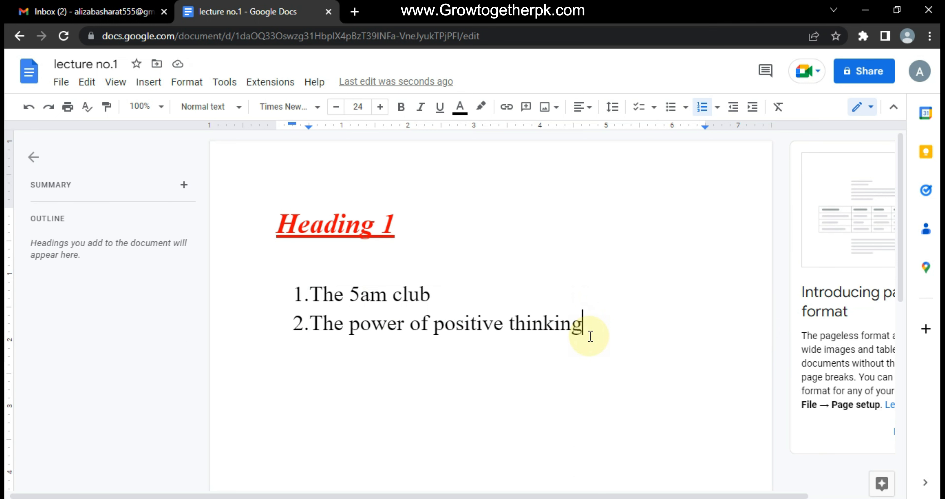
{"action": "key", "text": "Return"}
{"action": "key", "text": "Return"}
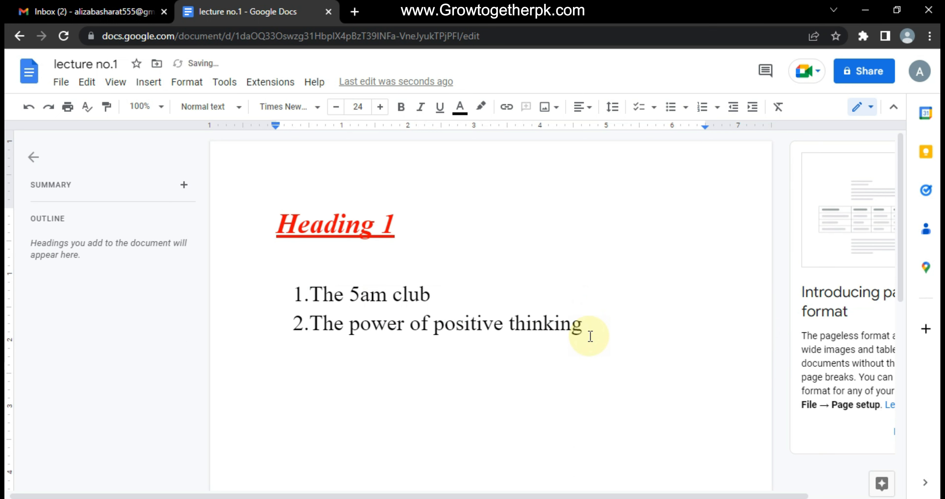
{"action": "type", "text": "Head"}
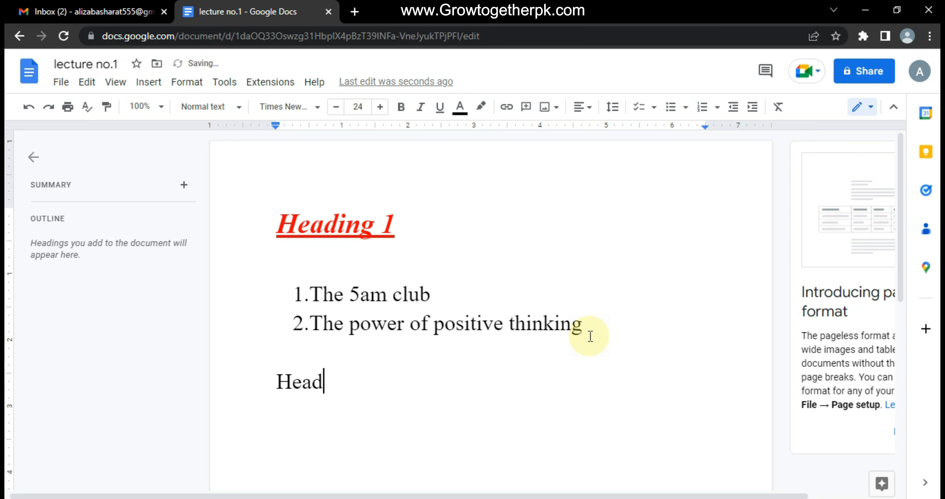
{"action": "type", "text": "ing 2"}
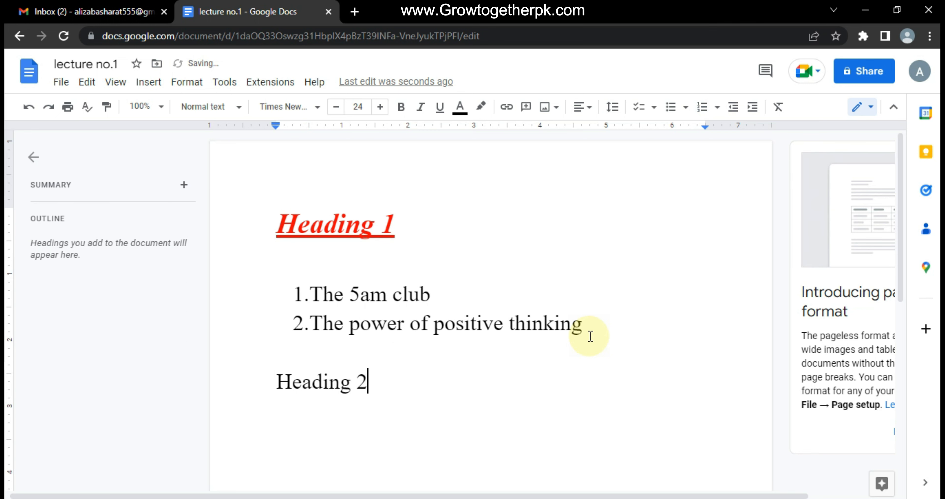
Step: Make the "Heading 2" text bold and start a new line below it
{"action": "left_click_drag", "start_coordinate": [420, 371], "coordinate": [259, 372]}
{"action": "left_click", "coordinate": [401, 108]}
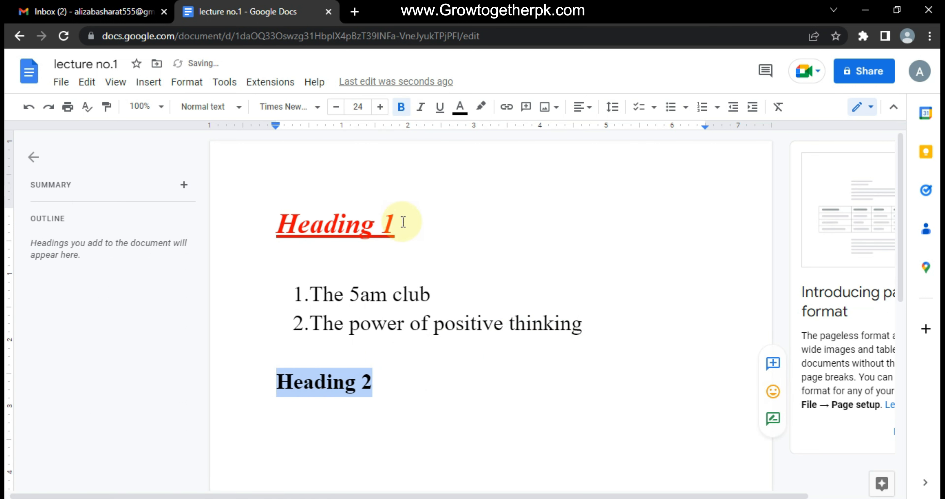
{"action": "left_click", "coordinate": [388, 385]}
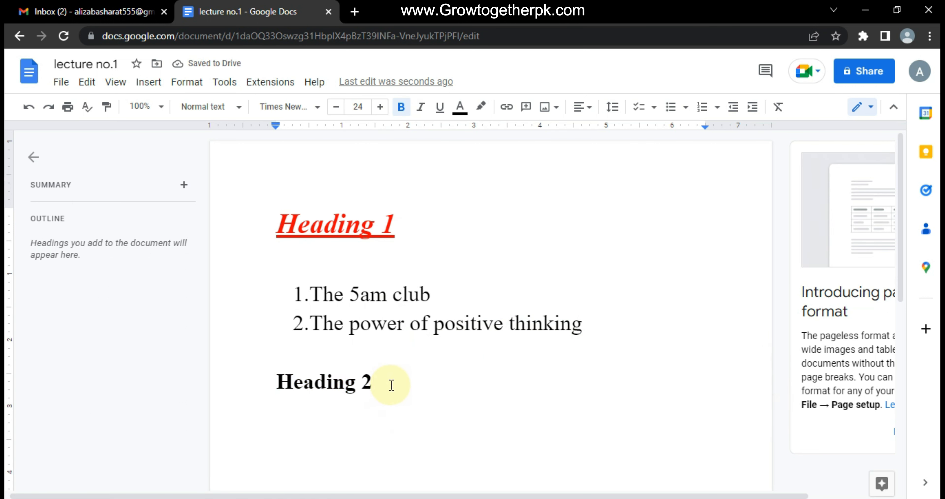
{"action": "key", "text": "Return"}
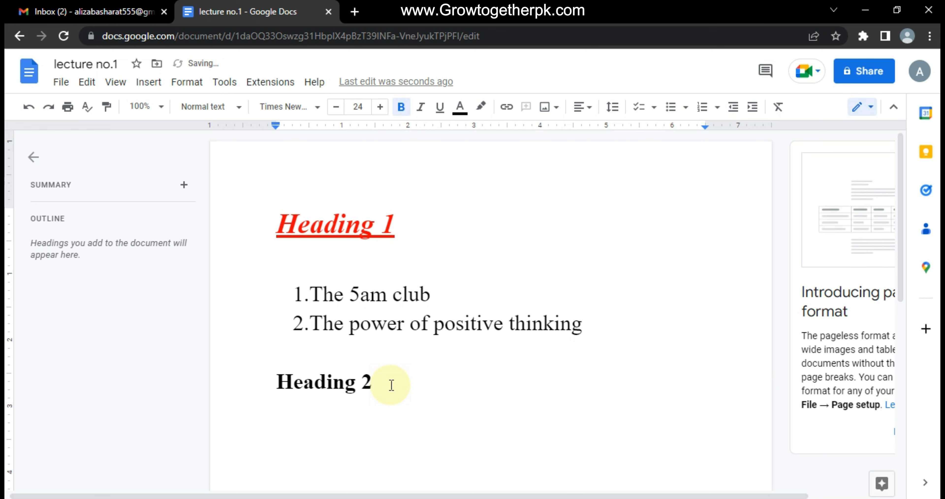
Step: Insert the image file "computer" from the Desktop folder on the line below "Heading 2"
{"action": "left_click", "coordinate": [562, 116]}
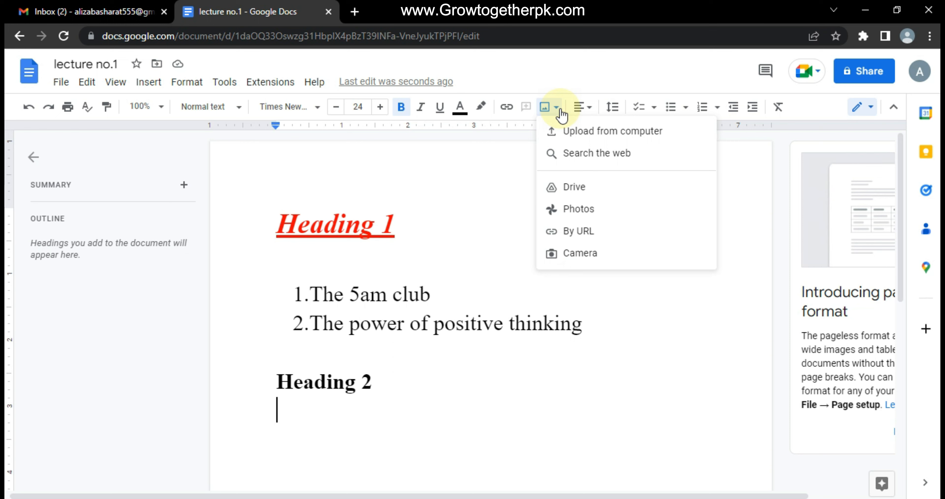
{"action": "left_click", "coordinate": [560, 114]}
{"action": "left_click", "coordinate": [555, 113]}
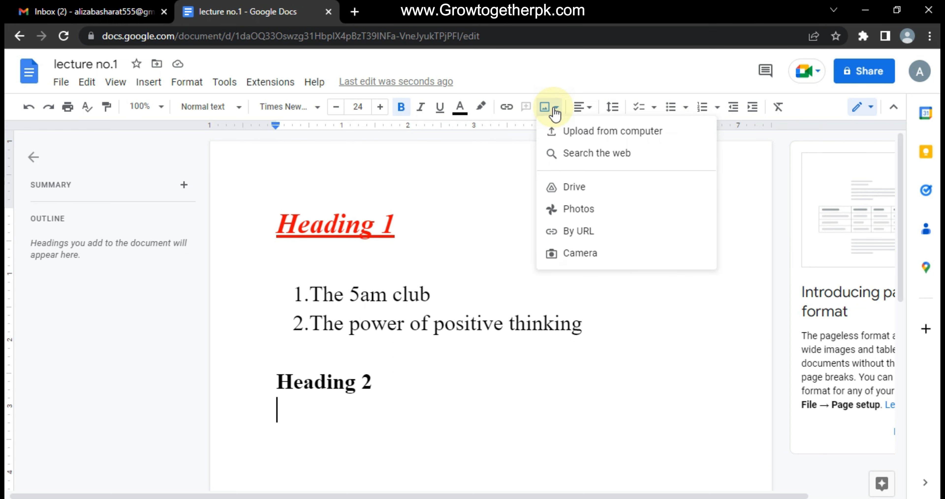
{"action": "left_click", "coordinate": [567, 132]}
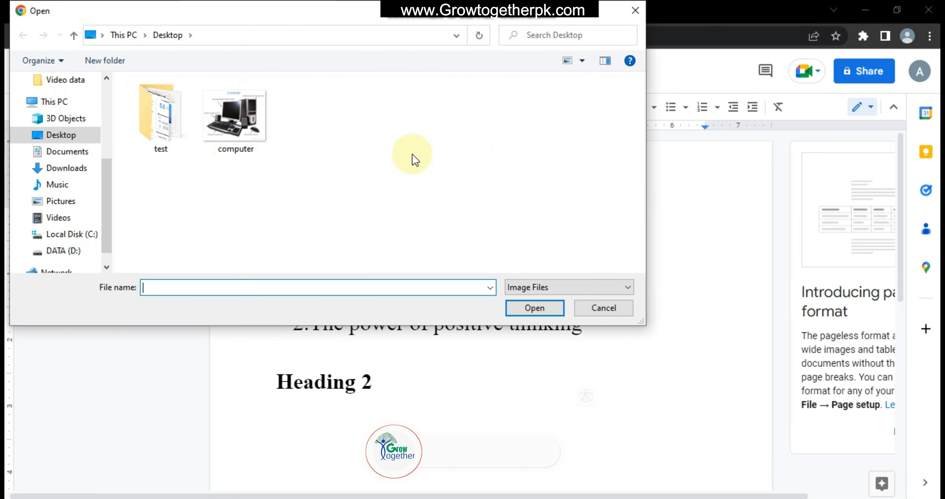
{"action": "left_click", "coordinate": [235, 131]}
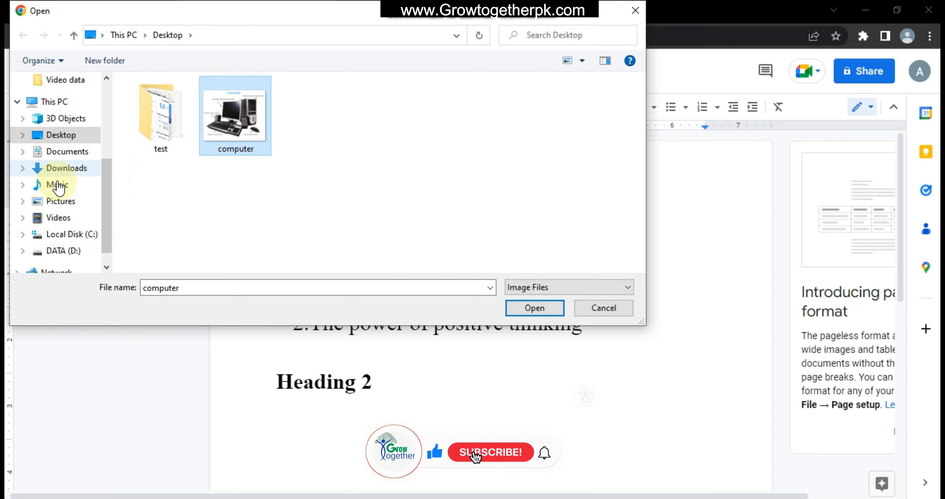
{"action": "left_click", "coordinate": [53, 138]}
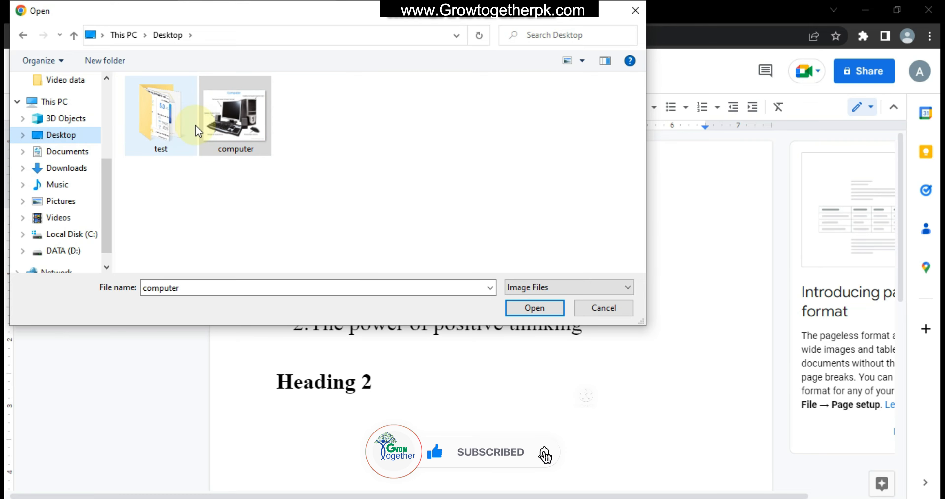
{"action": "double_click", "coordinate": [219, 124]}
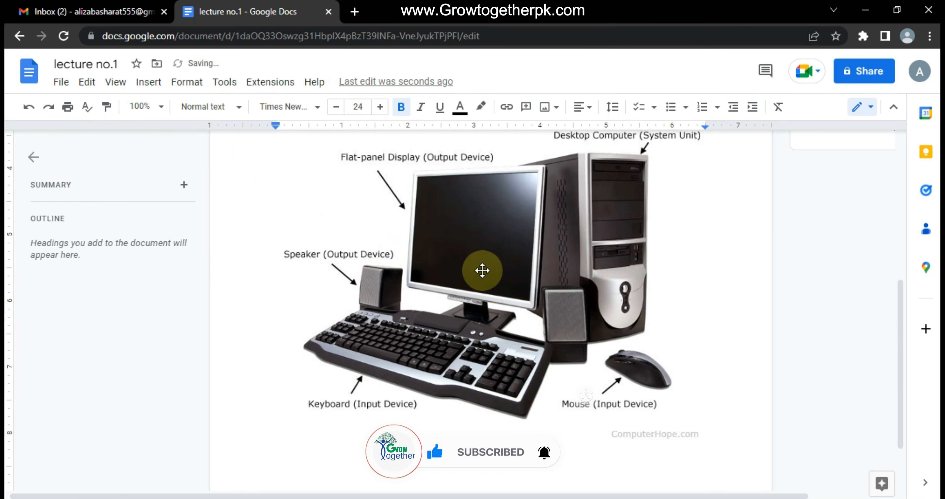
Step: Shrink the inserted computer image proportionally to about 3.6 in wide and 2.93 in high
{"action": "scroll", "coordinate": [485, 271], "scroll_direction": "up", "scroll_amount": 5}
{"action": "scroll", "coordinate": [485, 271], "scroll_direction": "down", "scroll_amount": 4}
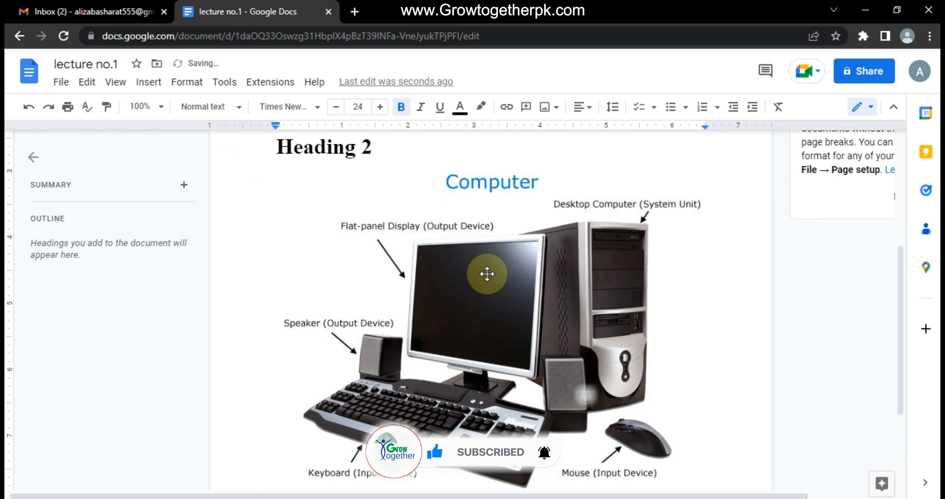
{"action": "left_click", "coordinate": [508, 316]}
{"action": "scroll", "coordinate": [509, 316], "scroll_direction": "down", "scroll_amount": 1}
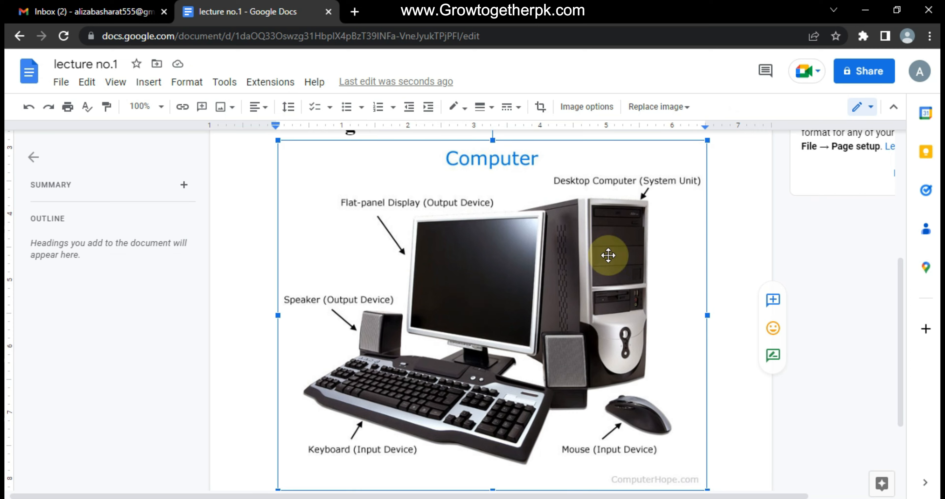
{"action": "left_click_drag", "start_coordinate": [708, 140], "coordinate": [476, 298]}
{"action": "scroll", "coordinate": [635, 302], "scroll_direction": "up", "scroll_amount": 5}
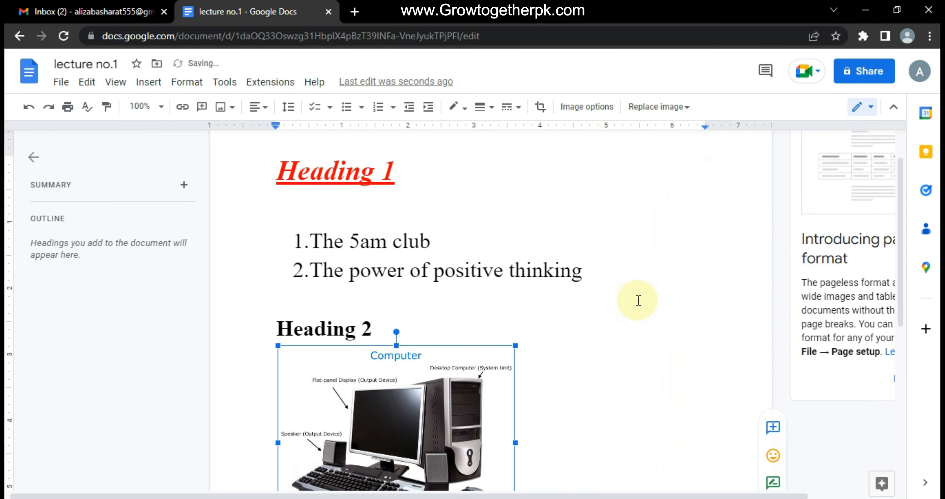
Step: Set the computer image's text wrapping to Wrap text and keep the image selected
{"action": "scroll", "coordinate": [591, 315], "scroll_direction": "down", "scroll_amount": 5}
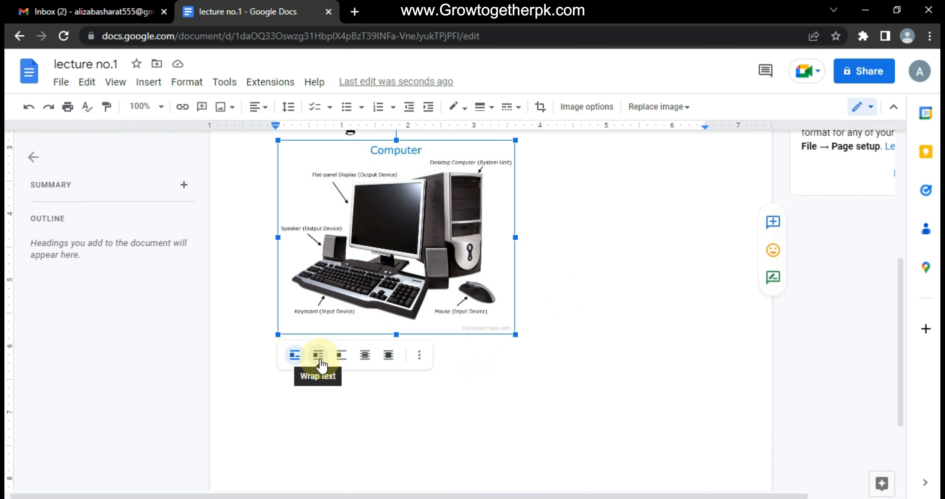
{"action": "left_click", "coordinate": [320, 361]}
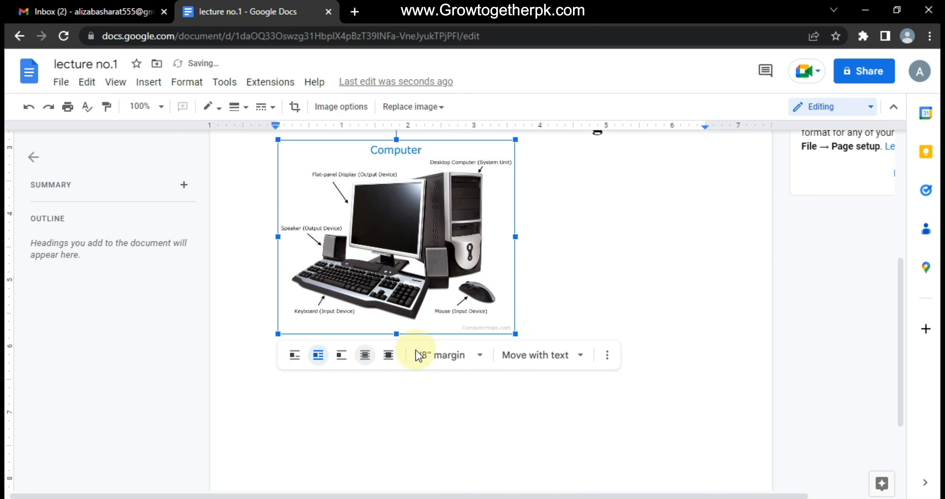
{"action": "left_click", "coordinate": [671, 306]}
{"action": "left_click", "coordinate": [387, 259]}
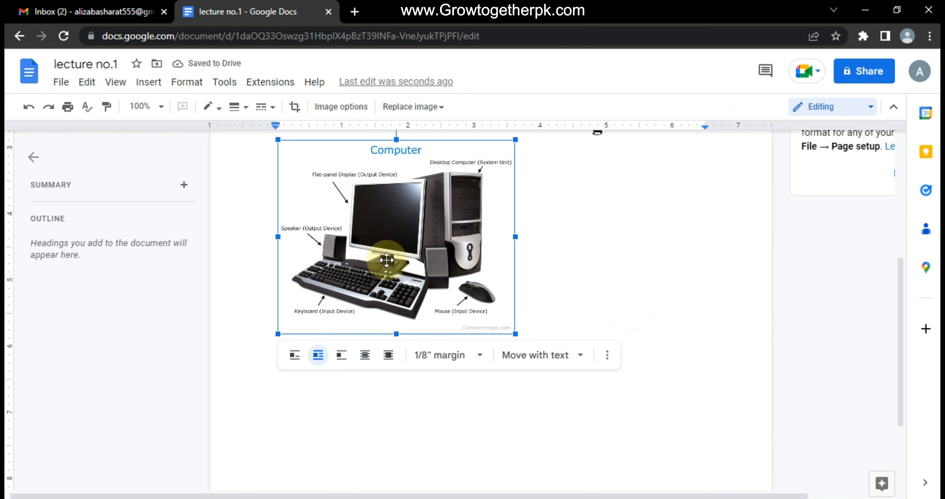
Step: Show the computer image's Size & Rotation options and enlarge the image to about 4.81 in by 3.93 in
{"action": "left_click", "coordinate": [335, 110]}
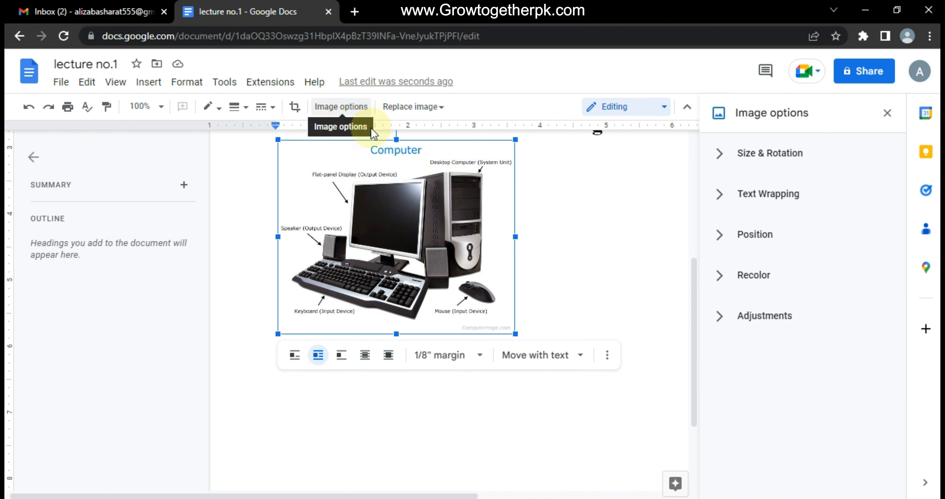
{"action": "left_click", "coordinate": [722, 163]}
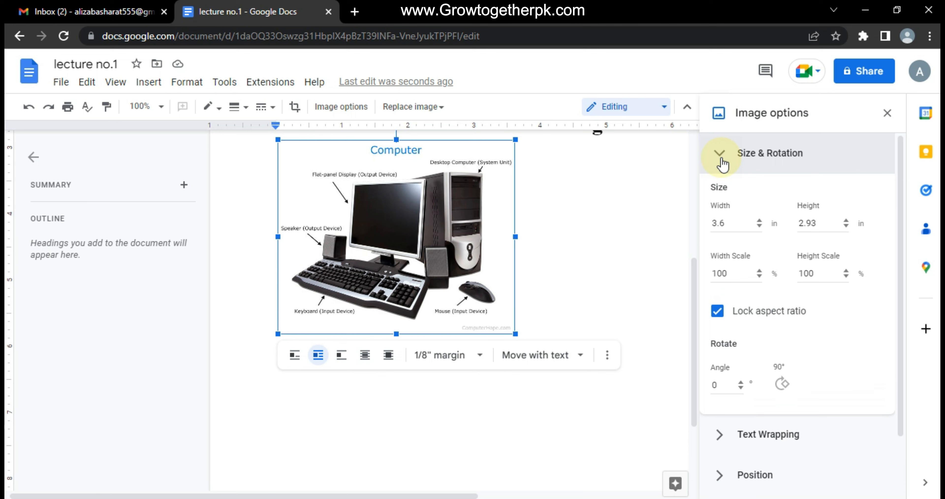
{"action": "left_click_drag", "start_coordinate": [516, 333], "coordinate": [595, 363]}
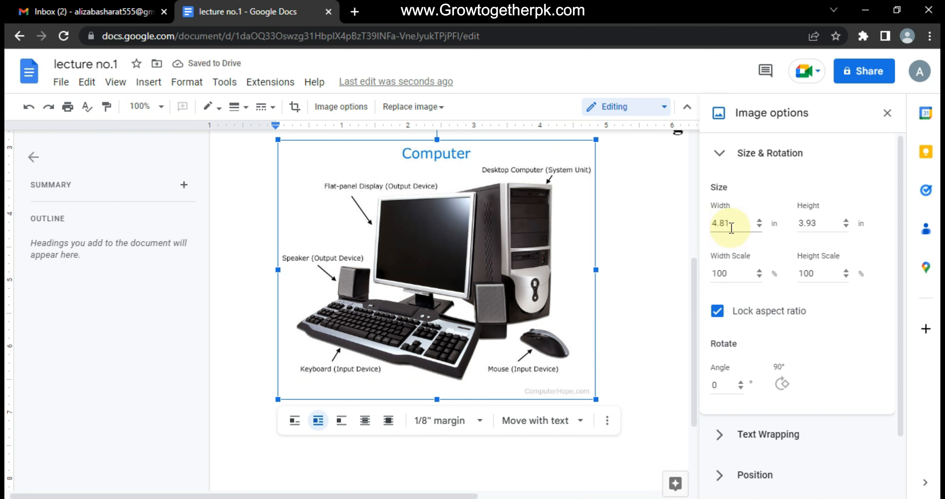
Step: Set the computer image's width to 5 in with the aspect ratio locked, and close the image options
{"action": "left_click_drag", "start_coordinate": [731, 226], "coordinate": [708, 225]}
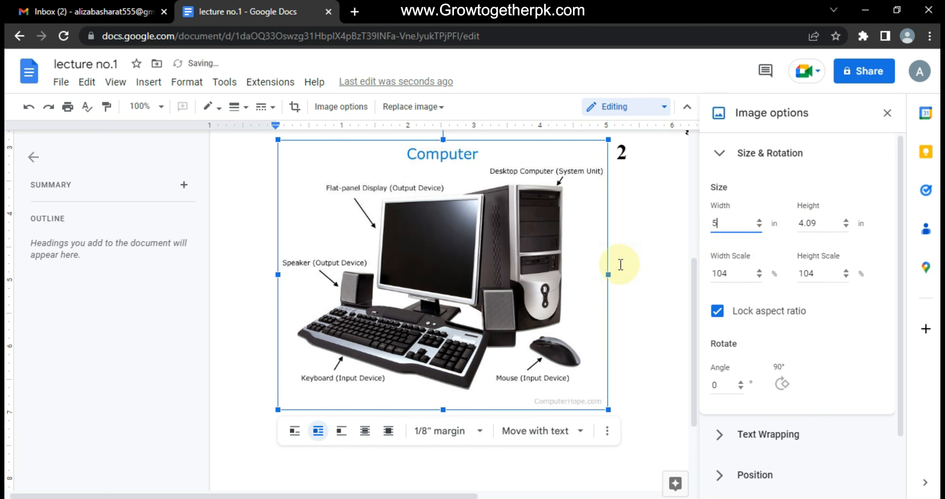
{"action": "left_click", "coordinate": [624, 246]}
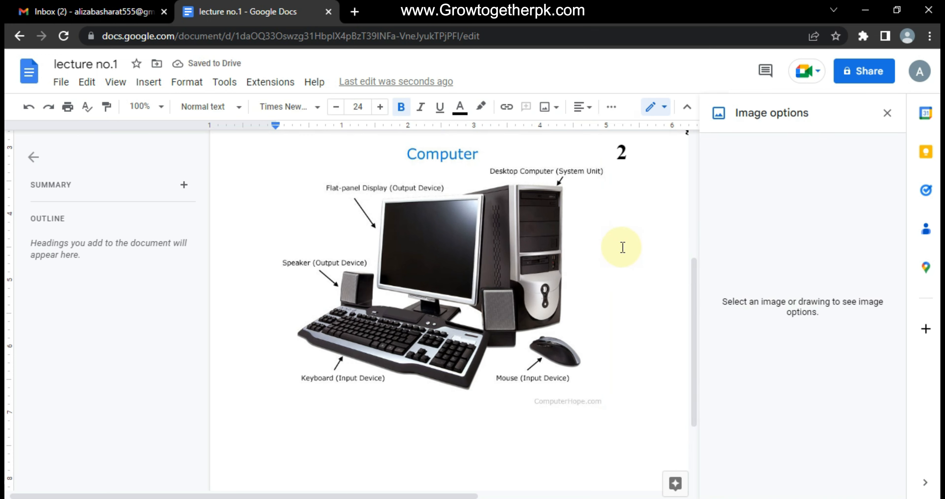
{"action": "left_click", "coordinate": [512, 200]}
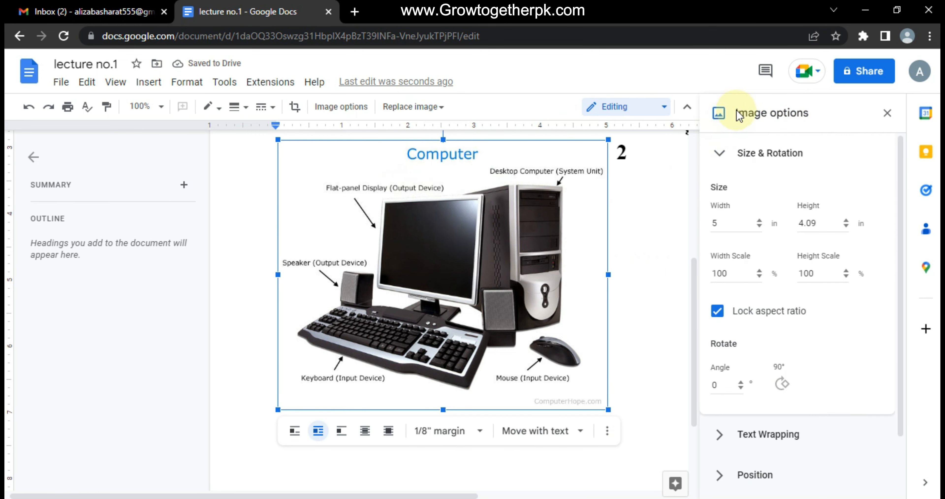
{"action": "scroll", "coordinate": [781, 363], "scroll_direction": "down", "scroll_amount": 2}
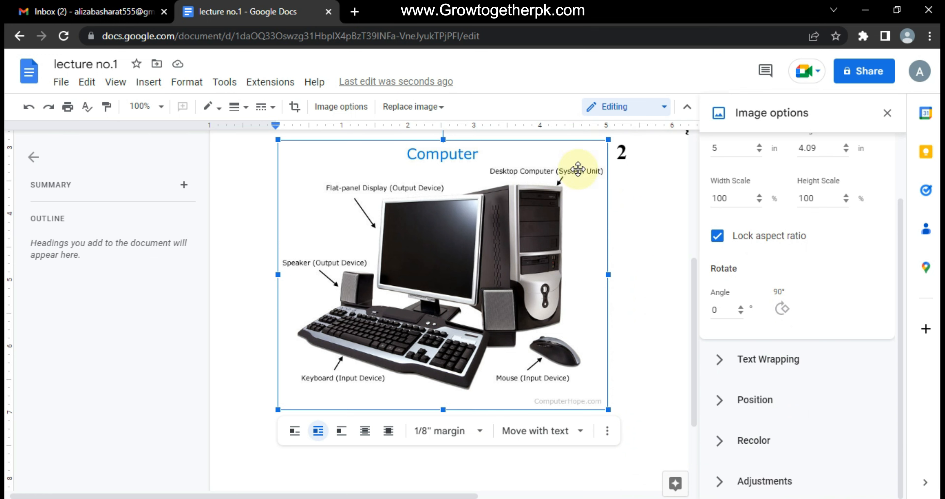
{"action": "left_click", "coordinate": [887, 112]}
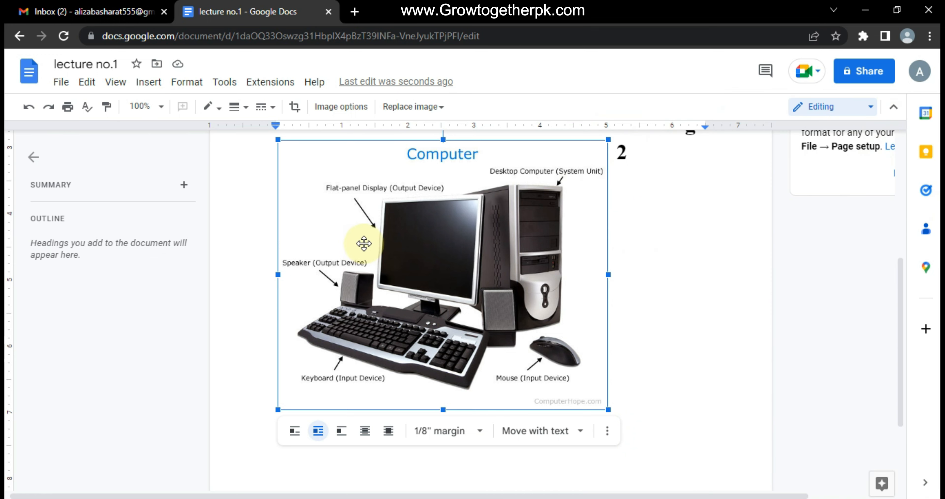
Step: Place the text cursor on an empty line below the computer image
{"action": "left_click", "coordinate": [661, 397]}
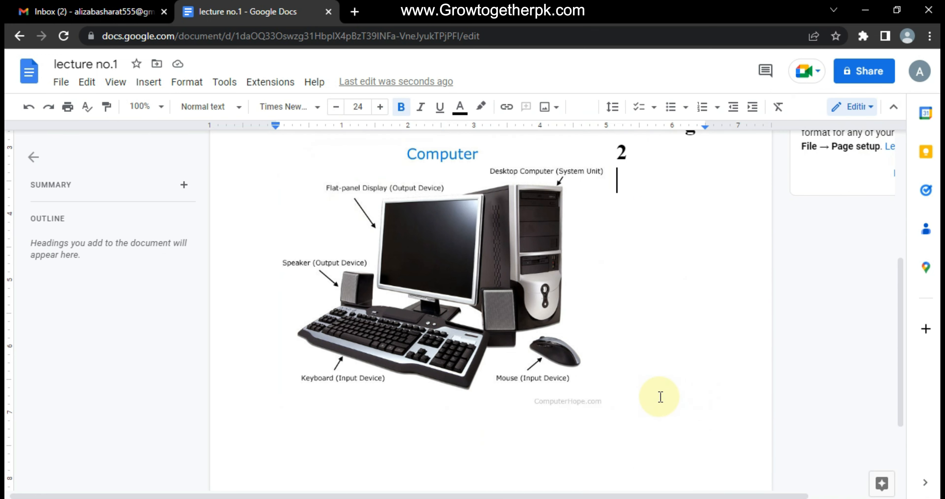
{"action": "left_click", "coordinate": [635, 367]}
{"action": "left_click", "coordinate": [624, 392]}
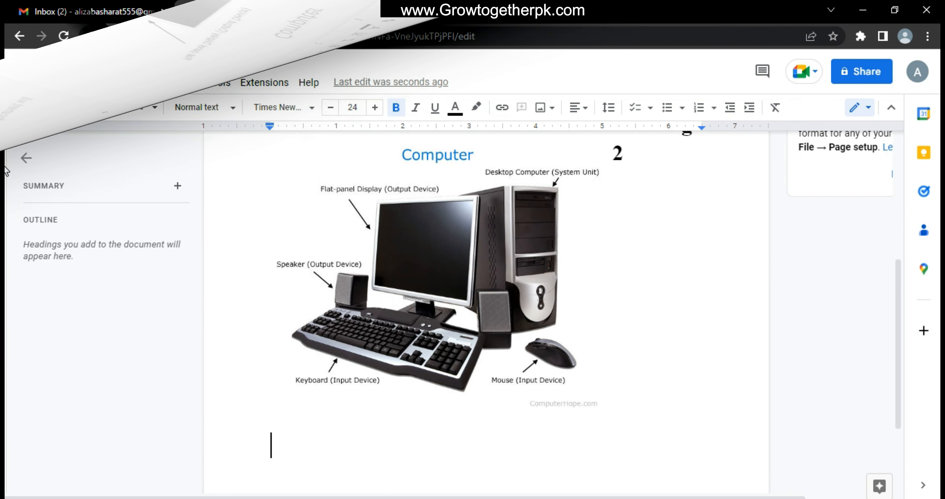
{"action": "right_click", "coordinate": [9, 166]}
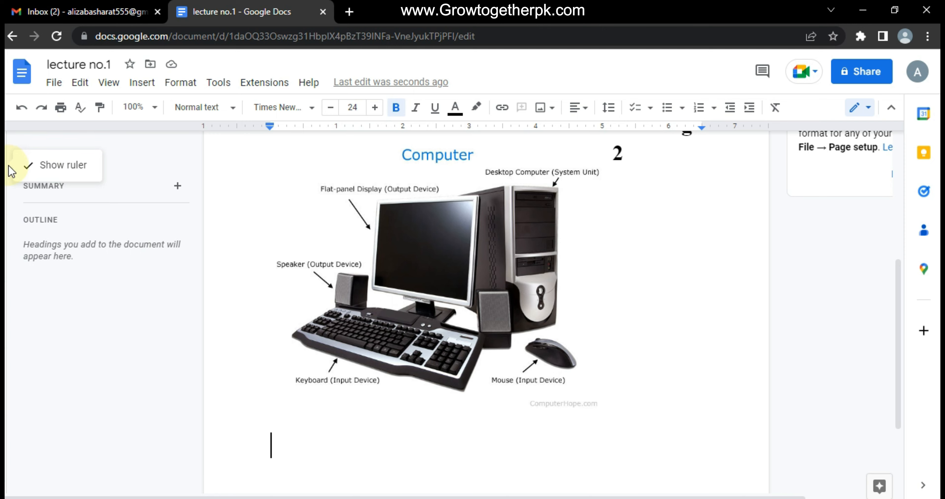
{"action": "left_click_drag", "start_coordinate": [4, 175], "coordinate": [0, 175]}
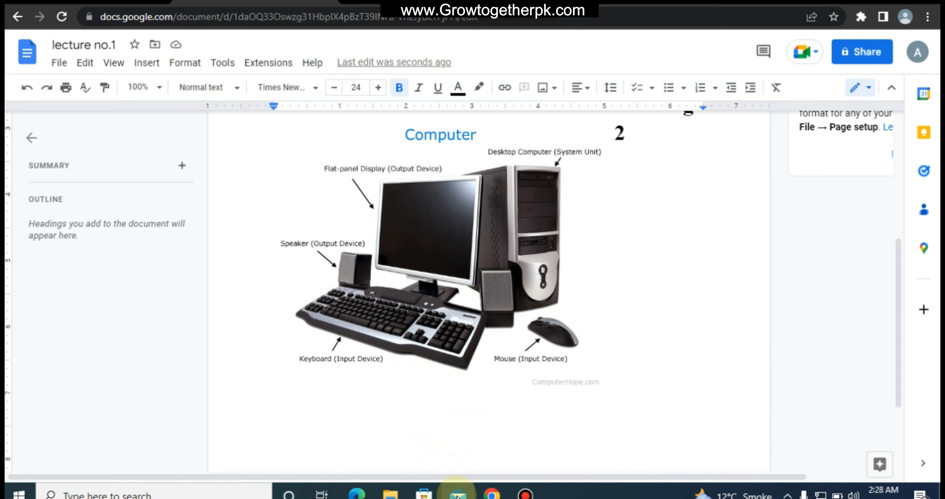
{"action": "left_click_drag", "start_coordinate": [458, 491], "coordinate": [474, 495]}
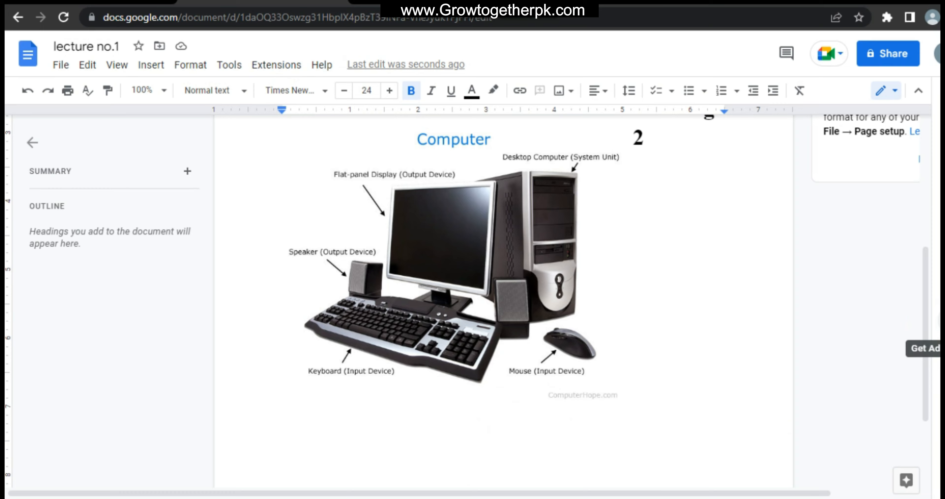
{"action": "left_click_drag", "start_coordinate": [941, 308], "coordinate": [944, 307]}
Step: Insert a 2 x 2 table on the empty line below the computer image
{"action": "left_click", "coordinate": [381, 444]}
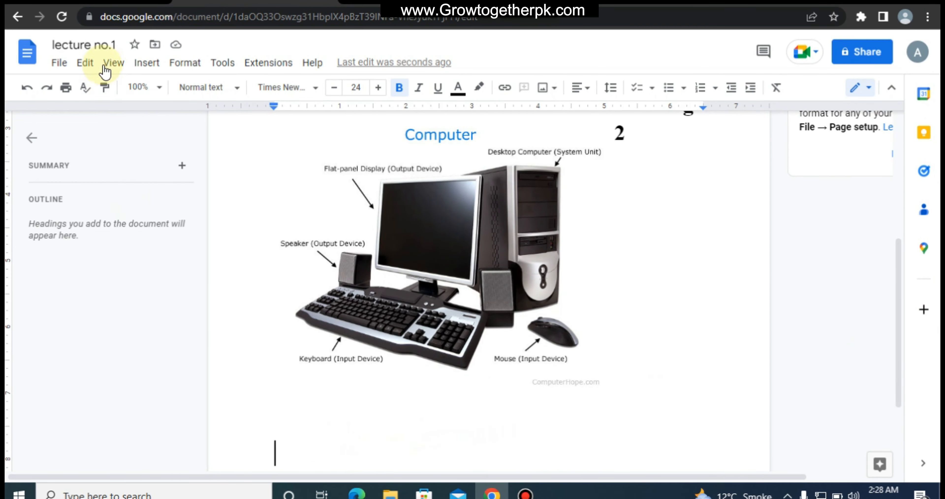
{"action": "left_click", "coordinate": [140, 69]}
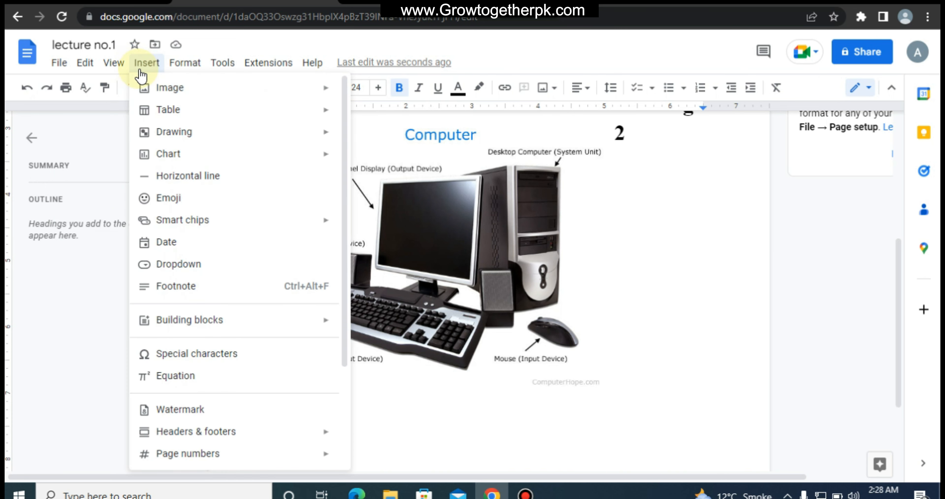
{"action": "mouse_move", "coordinate": [147, 112]}
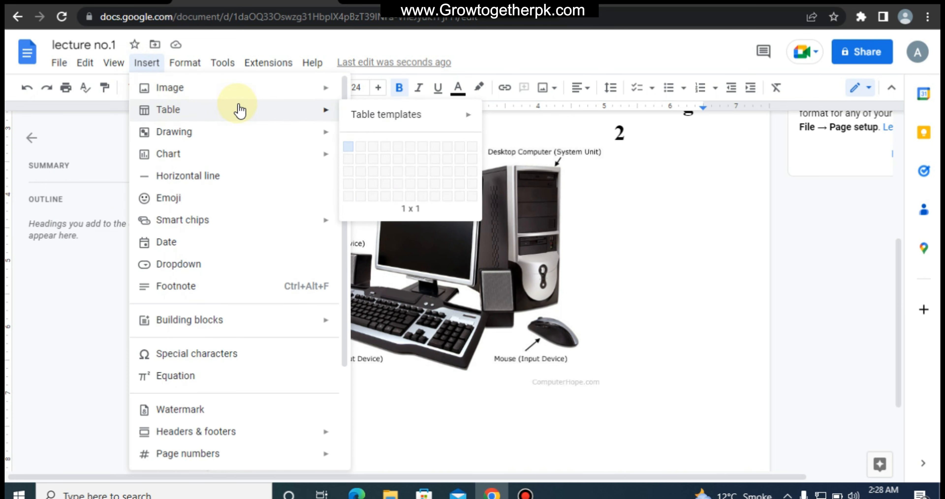
{"action": "mouse_move", "coordinate": [356, 115]}
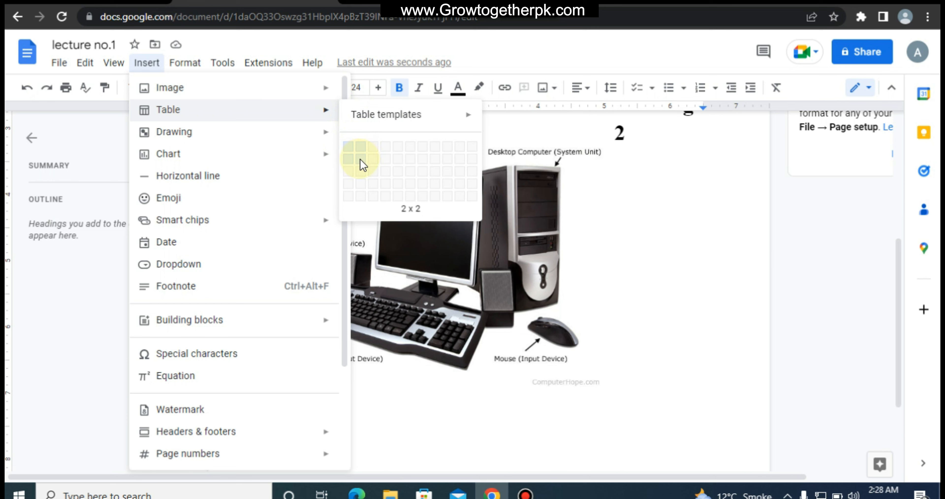
{"action": "left_click", "coordinate": [362, 165]}
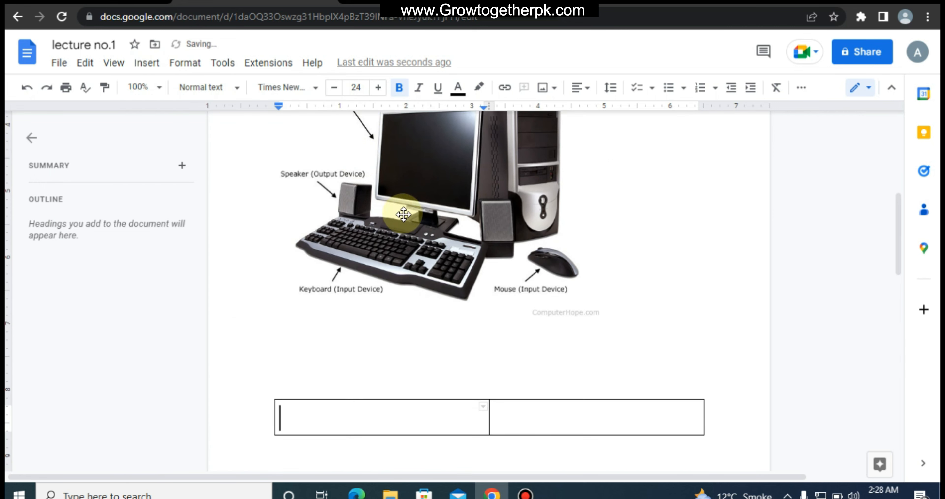
Step: Add a blank line above the table to move the whole table onto the second page
{"action": "scroll", "coordinate": [433, 257], "scroll_direction": "down", "scroll_amount": 5}
{"action": "scroll", "coordinate": [434, 268], "scroll_direction": "up", "scroll_amount": 2}
{"action": "left_click", "coordinate": [366, 158]}
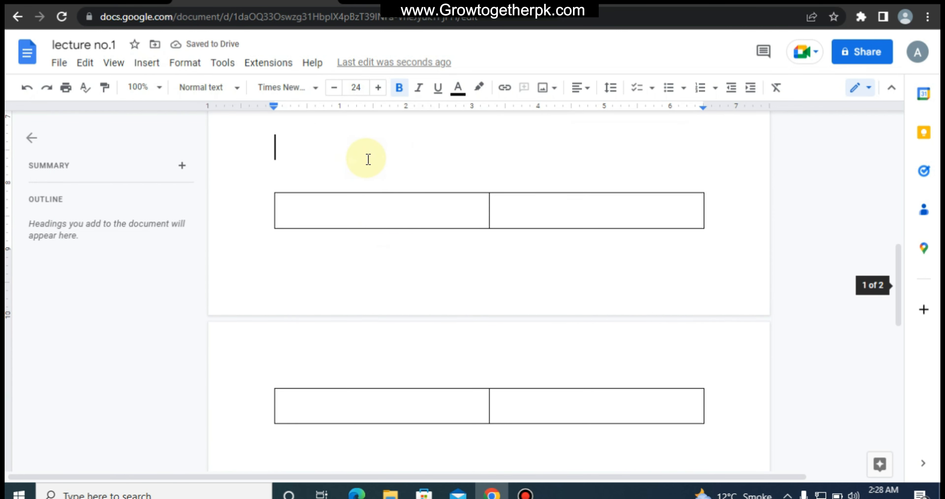
{"action": "key", "text": "Return"}
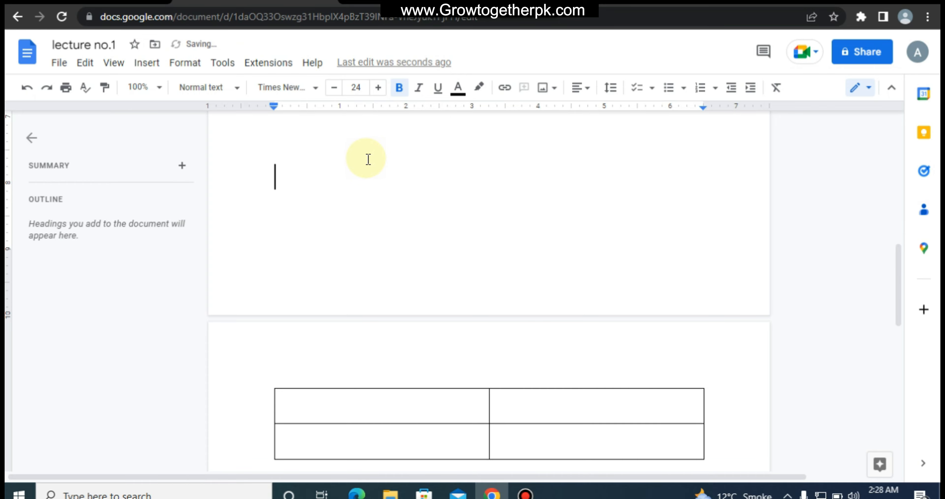
Step: Fill the first row of the empty table with "Col 1" and "col2"
{"action": "scroll", "coordinate": [413, 260], "scroll_direction": "down", "scroll_amount": 5}
{"action": "scroll", "coordinate": [477, 286], "scroll_direction": "up", "scroll_amount": 2}
{"action": "scroll", "coordinate": [461, 274], "scroll_direction": "up", "scroll_amount": 5}
{"action": "scroll", "coordinate": [461, 273], "scroll_direction": "down", "scroll_amount": 10}
{"action": "scroll", "coordinate": [434, 273], "scroll_direction": "up", "scroll_amount": 5}
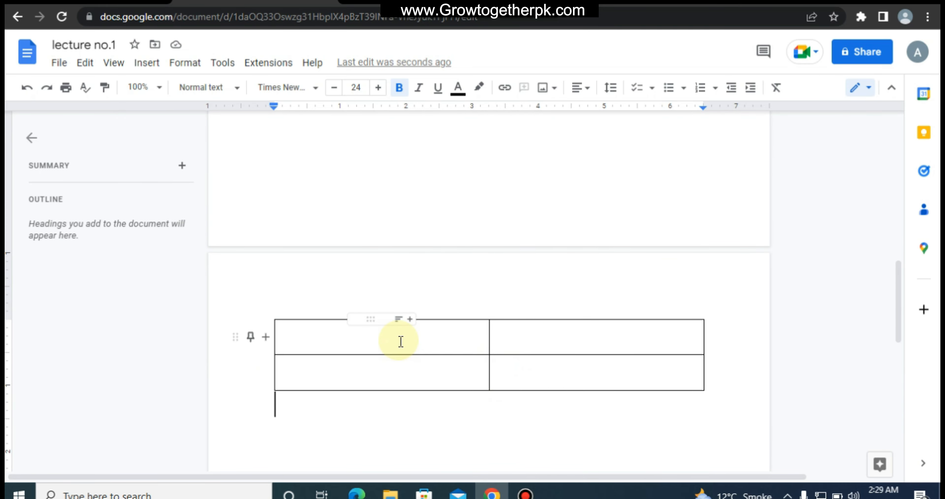
{"action": "left_click", "coordinate": [316, 344]}
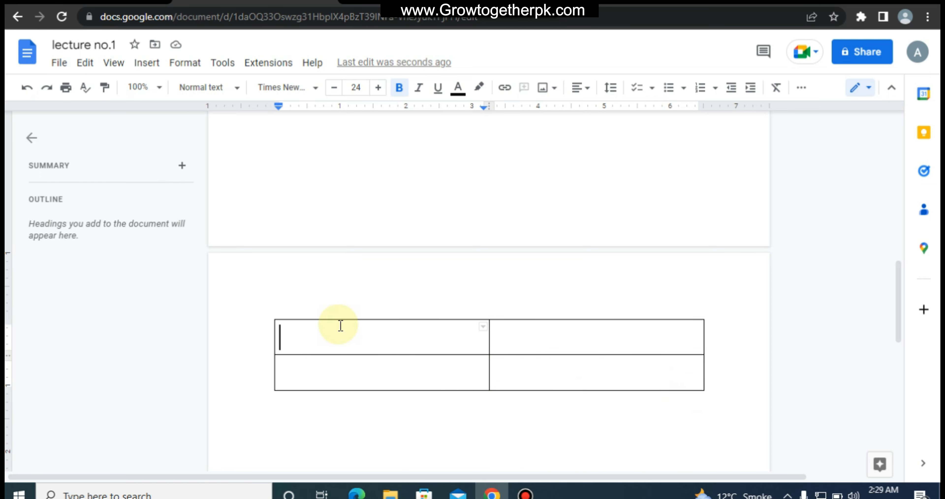
{"action": "type", "text": "co"}
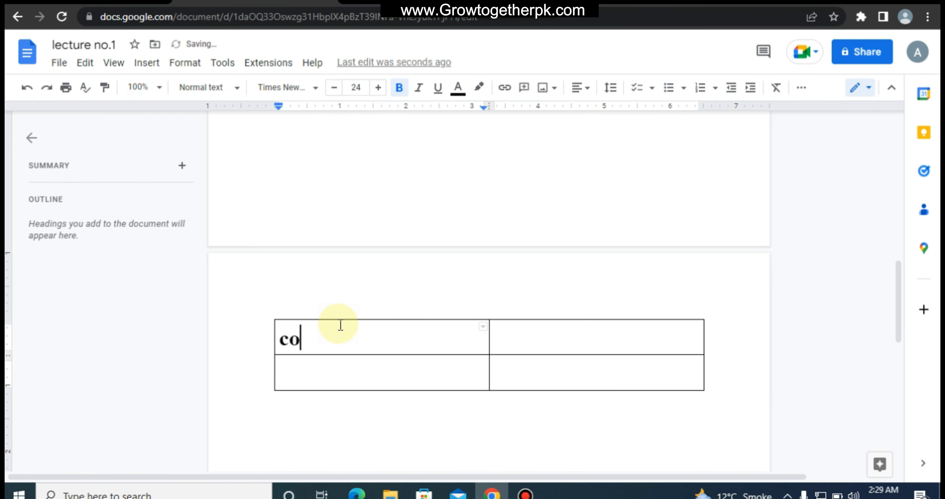
{"action": "type", "text": "l 1"}
{"action": "key", "text": "Tab"}
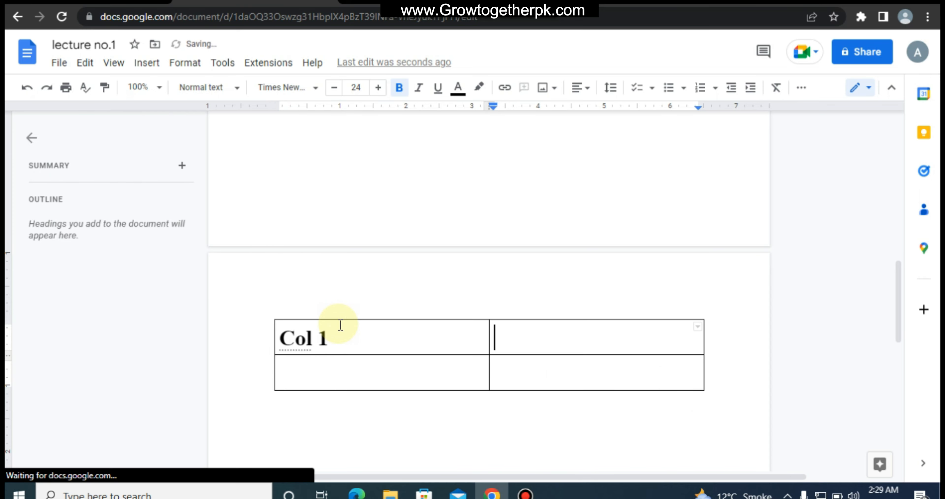
{"action": "type", "text": "col2"}
{"action": "key", "text": "Tab"}
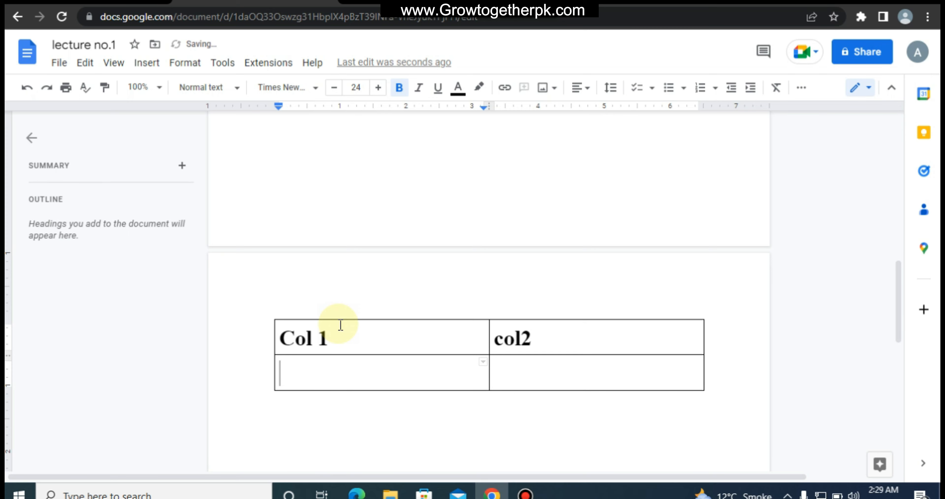
{"action": "type", "text": "col 3"}
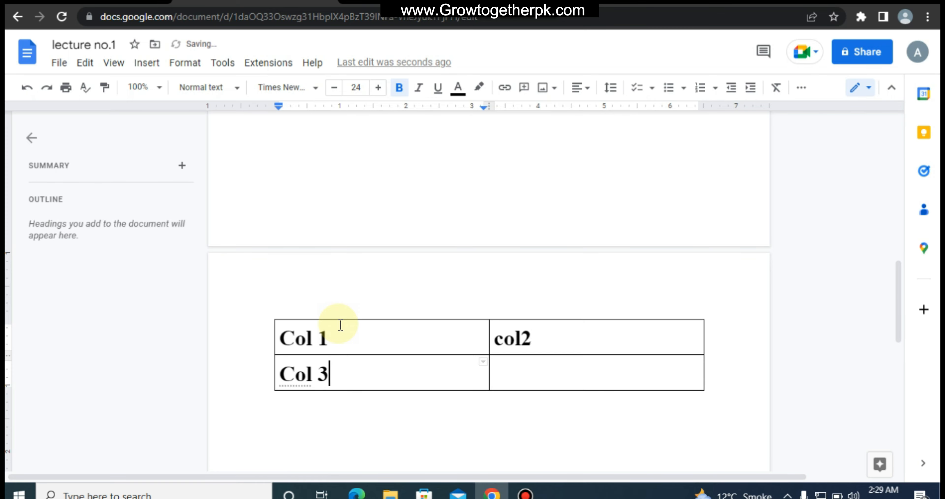
{"action": "key", "text": "BackSpace"}
{"action": "key", "text": "BackSpace"}
{"action": "key", "text": "BackSpace"}
{"action": "key", "text": "BackSpace"}
{"action": "key", "text": "BackSpace"}
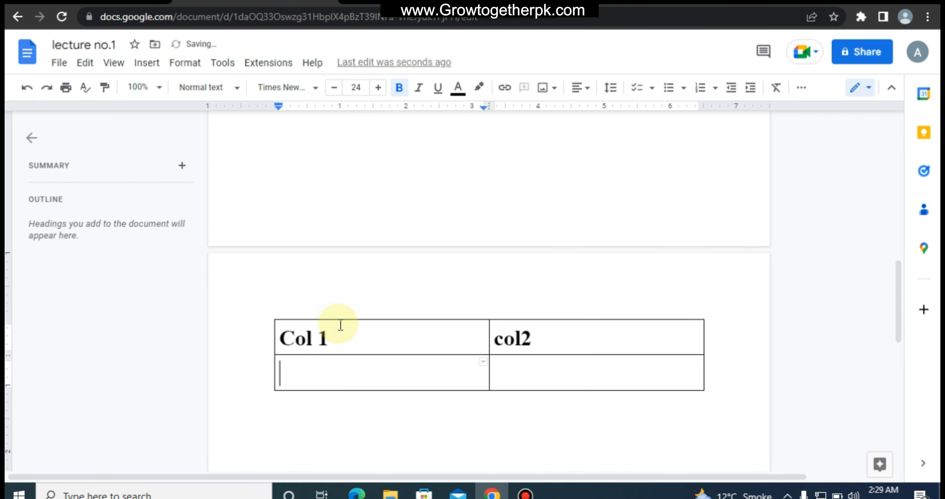
Step: Fill the table's second row with "Cell 3" and "Cell 4"
{"action": "type", "text": "cell 3"}
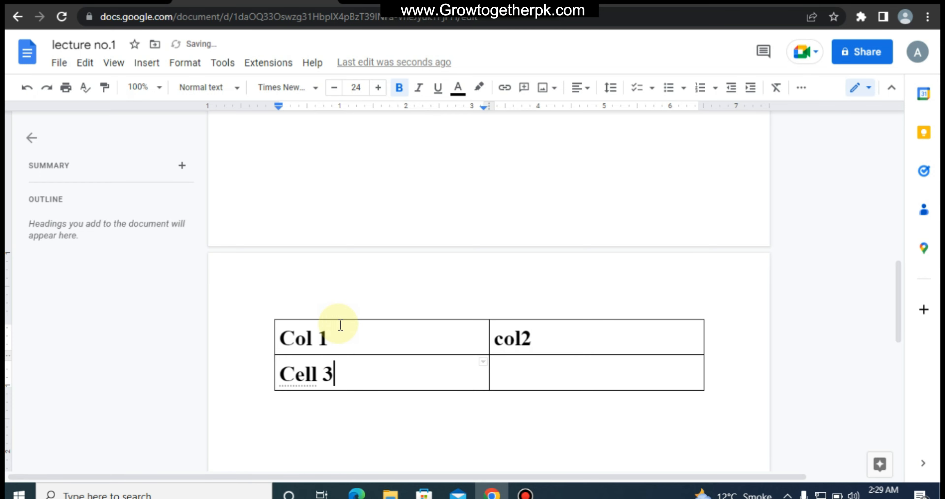
{"action": "key", "text": "Tab"}
{"action": "type", "text": "cell 4"}
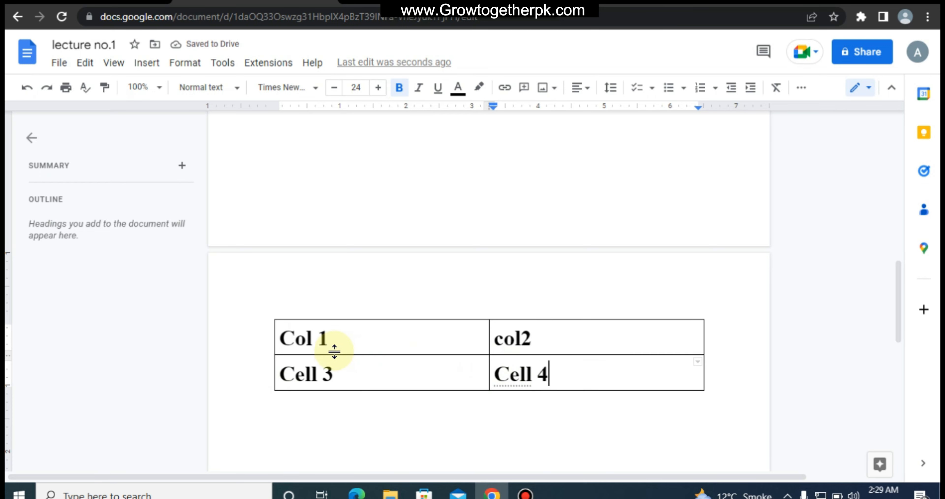
Step: Remove the bold formatting from the text in all four table cells and colour it red
{"action": "left_click_drag", "start_coordinate": [289, 338], "coordinate": [422, 371]}
{"action": "left_click_drag", "start_coordinate": [516, 382], "coordinate": [561, 378]}
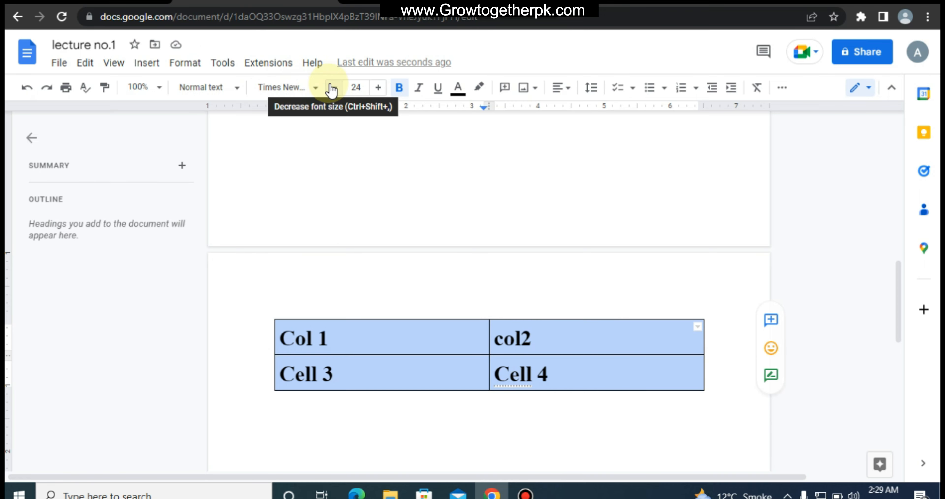
{"action": "left_click", "coordinate": [397, 92]}
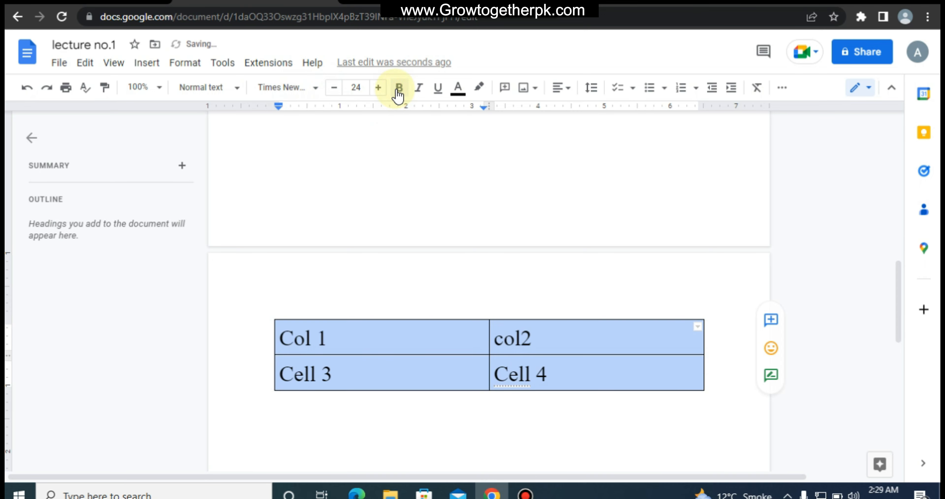
{"action": "left_click", "coordinate": [460, 88]}
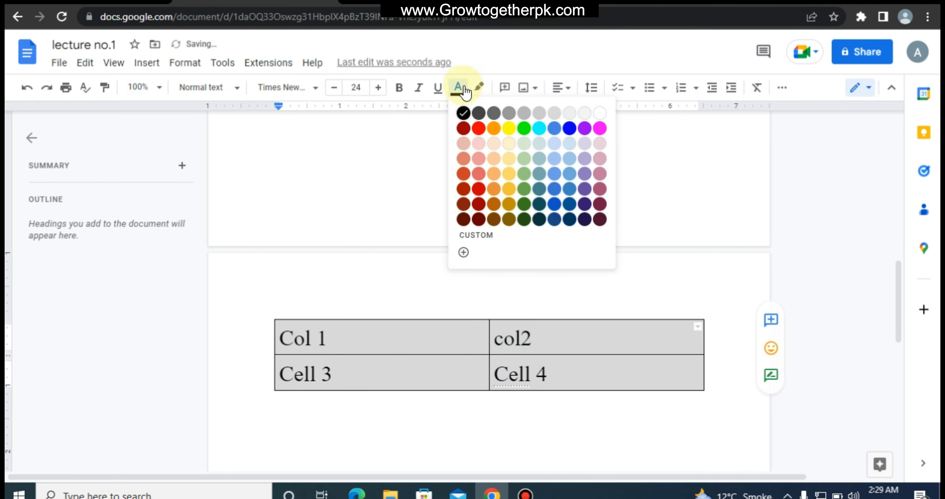
{"action": "left_click", "coordinate": [484, 125]}
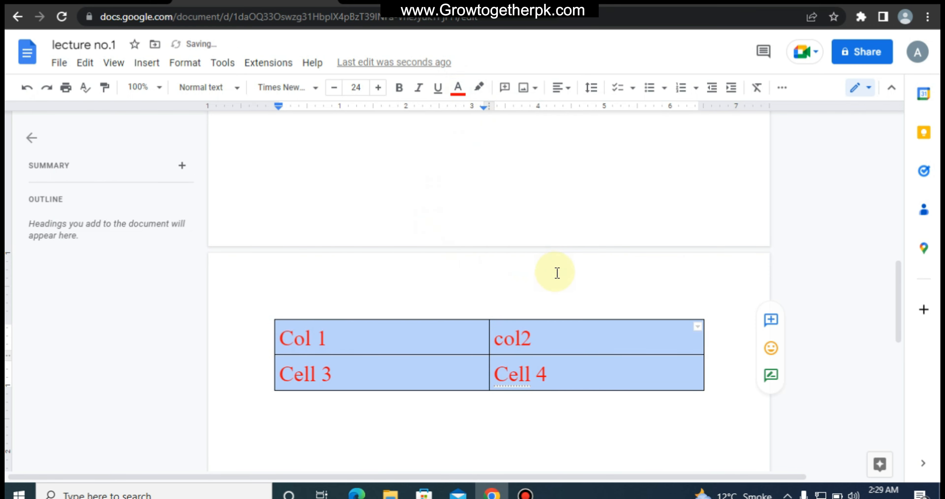
Step: Apply a bulleted list to the text in all four table cells and remove it again
{"action": "left_click", "coordinate": [648, 92]}
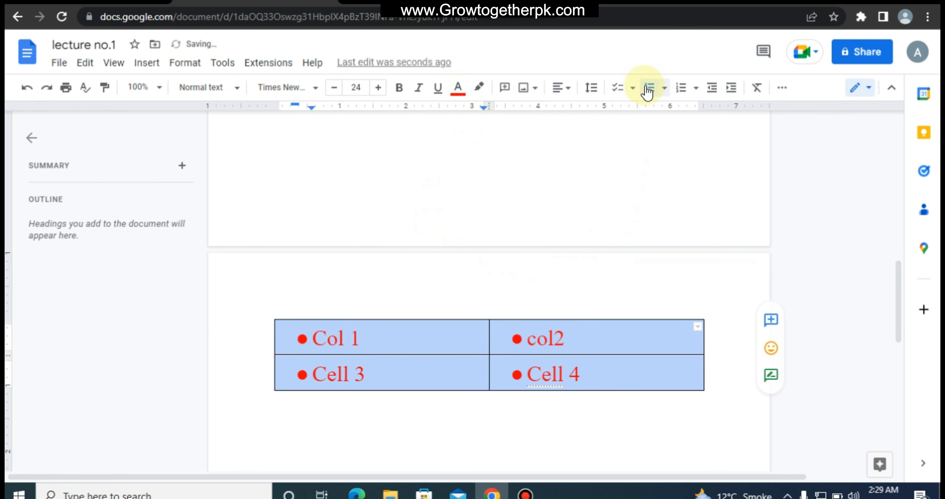
{"action": "left_click", "coordinate": [647, 91]}
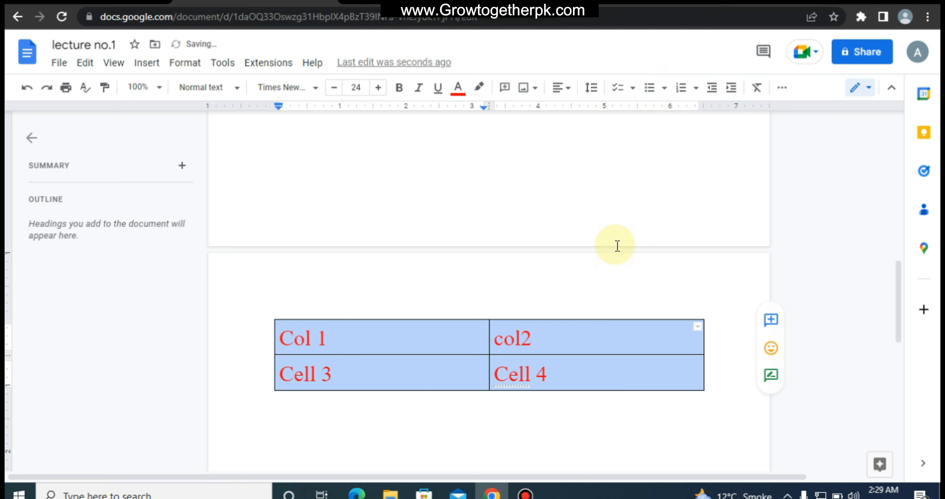
Step: Select all borders of the "Cell 4" cell and deselect them without changing their style
{"action": "left_click", "coordinate": [602, 372]}
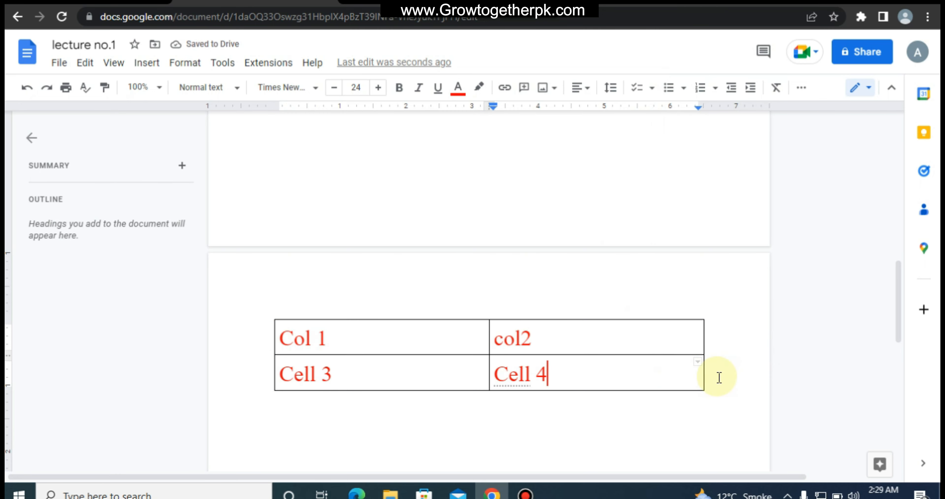
{"action": "left_click", "coordinate": [698, 362]}
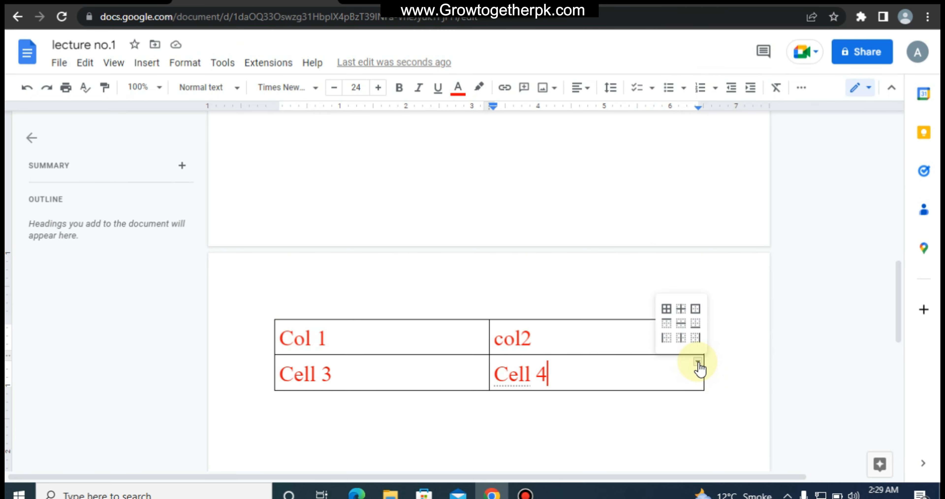
{"action": "left_click", "coordinate": [666, 315]}
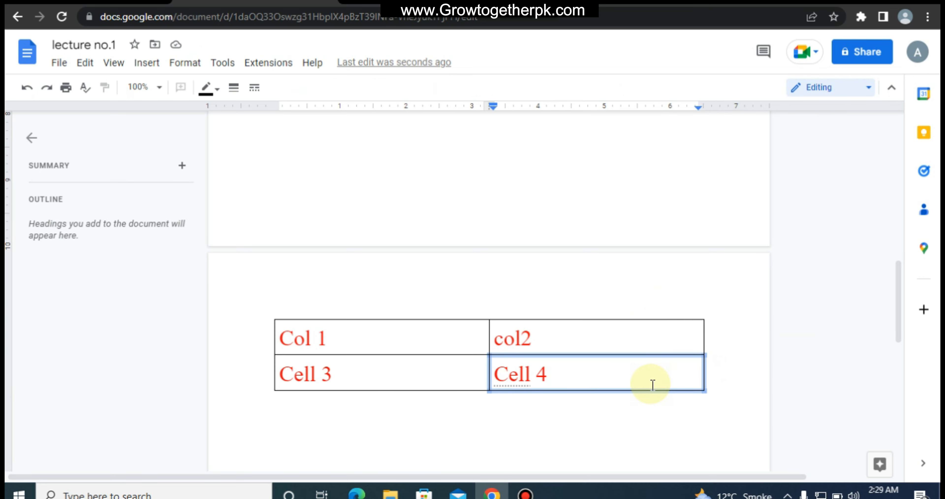
{"action": "left_click", "coordinate": [746, 362]}
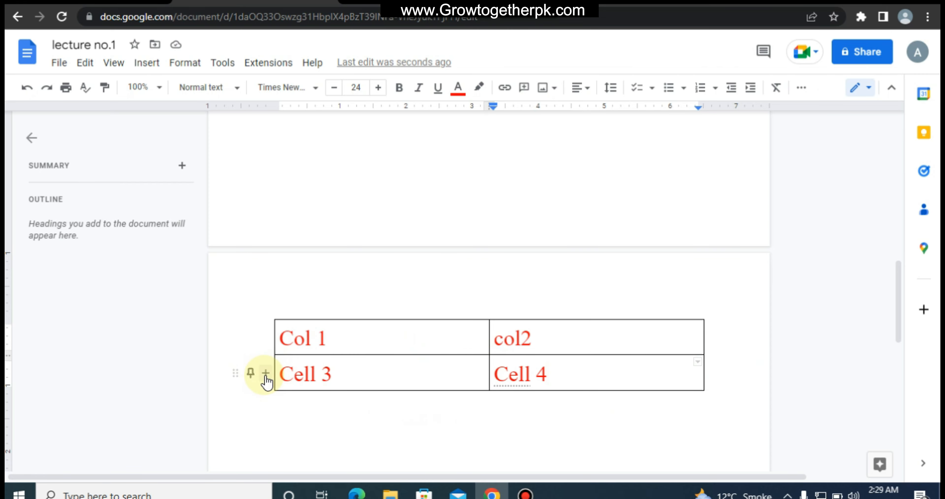
Step: Add two empty rows below the "Cell 3" row of the table
{"action": "left_click", "coordinate": [265, 377]}
{"action": "mouse_move", "coordinate": [265, 374]}
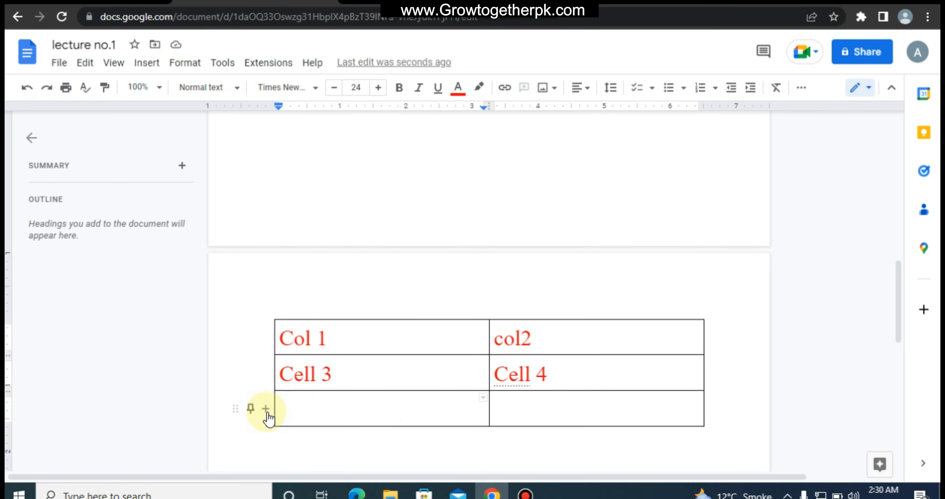
{"action": "left_click", "coordinate": [266, 409]}
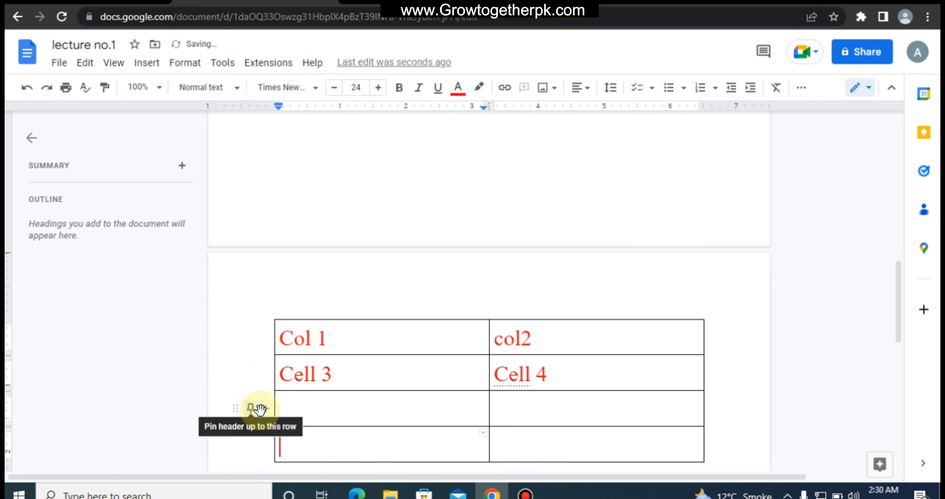
{"action": "scroll", "coordinate": [369, 400], "scroll_direction": "down", "scroll_amount": 2}
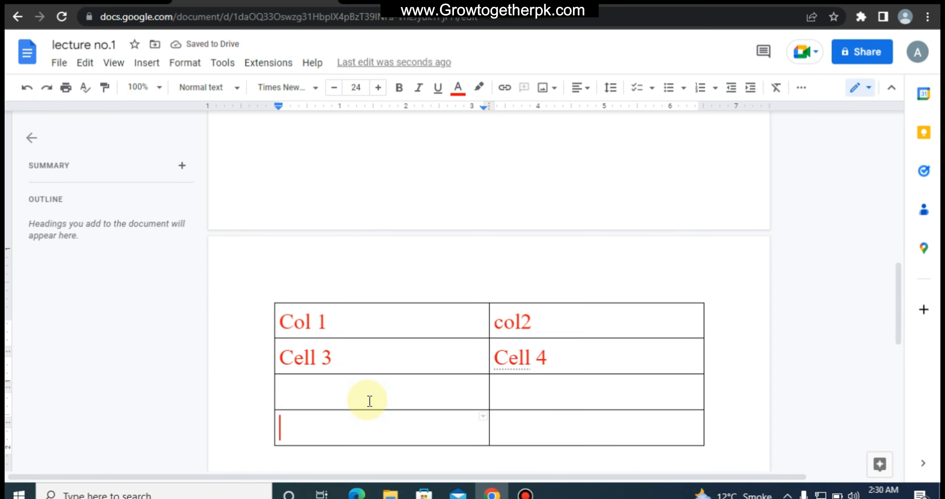
{"action": "right_click", "coordinate": [373, 377]}
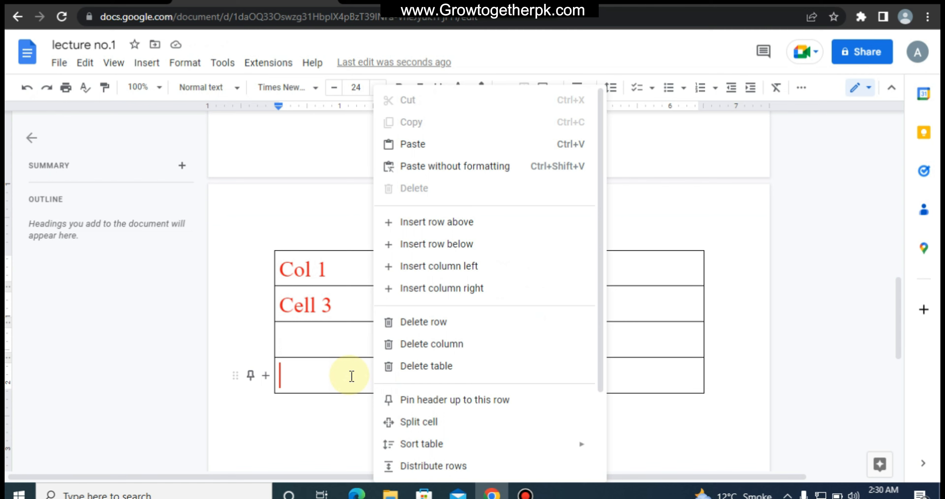
{"action": "key", "text": "Escape"}
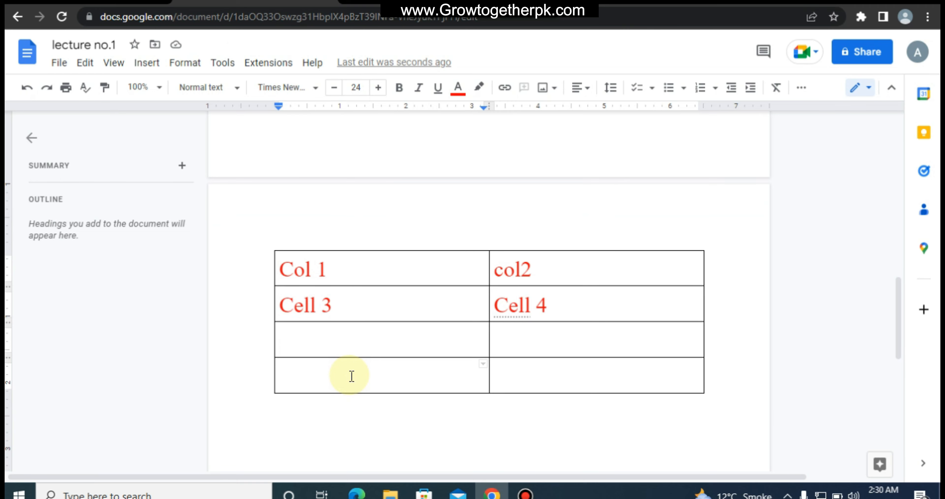
{"action": "right_click", "coordinate": [350, 375]}
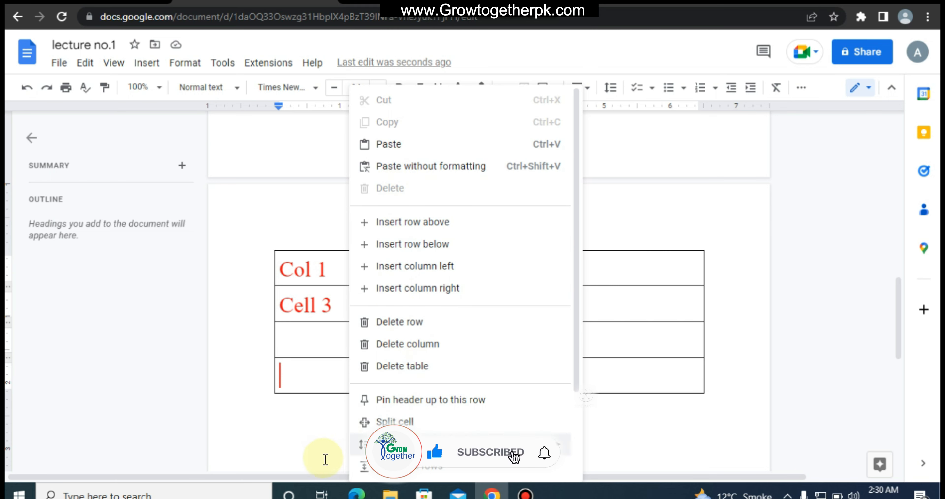
Step: Add a blank line directly below the table
{"action": "left_click", "coordinate": [283, 417]}
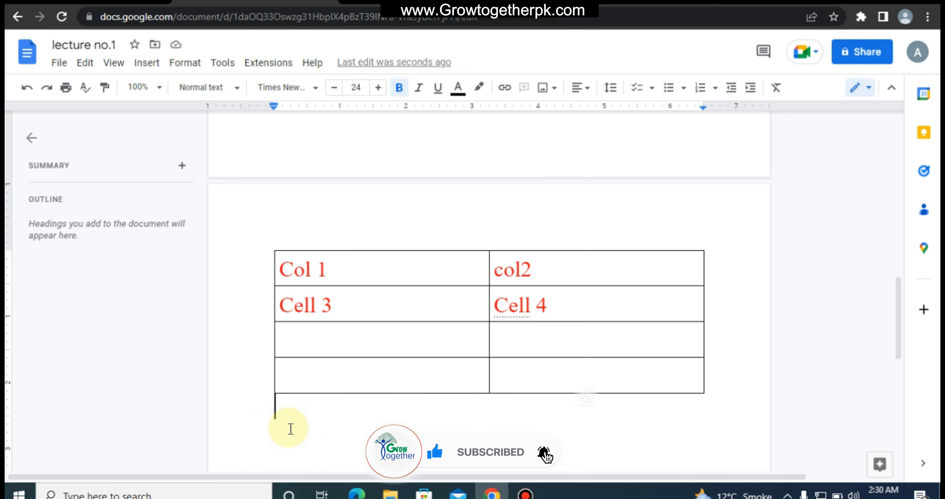
{"action": "key", "text": "Return"}
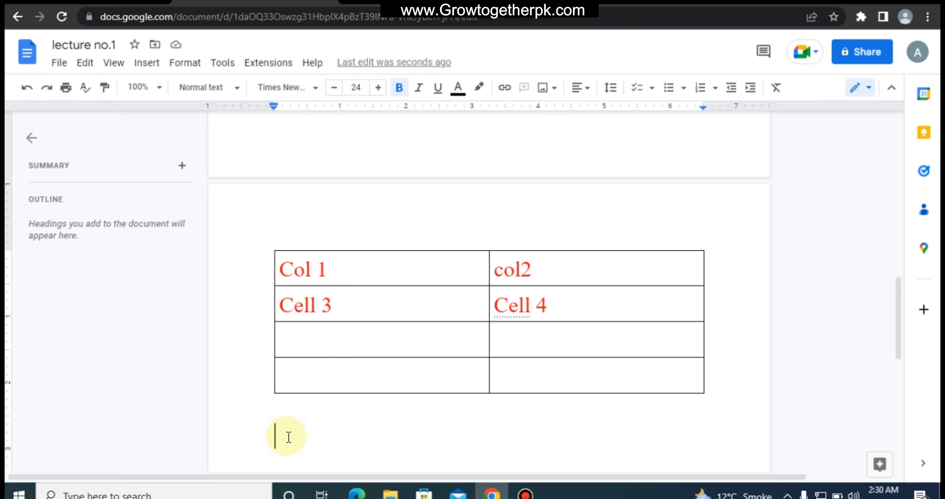
{"action": "left_click", "coordinate": [151, 66]}
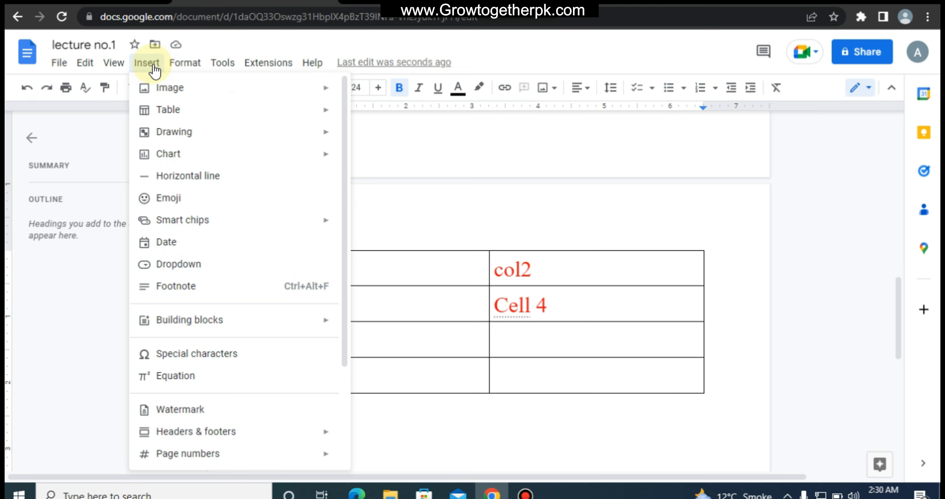
{"action": "mouse_move", "coordinate": [179, 94]}
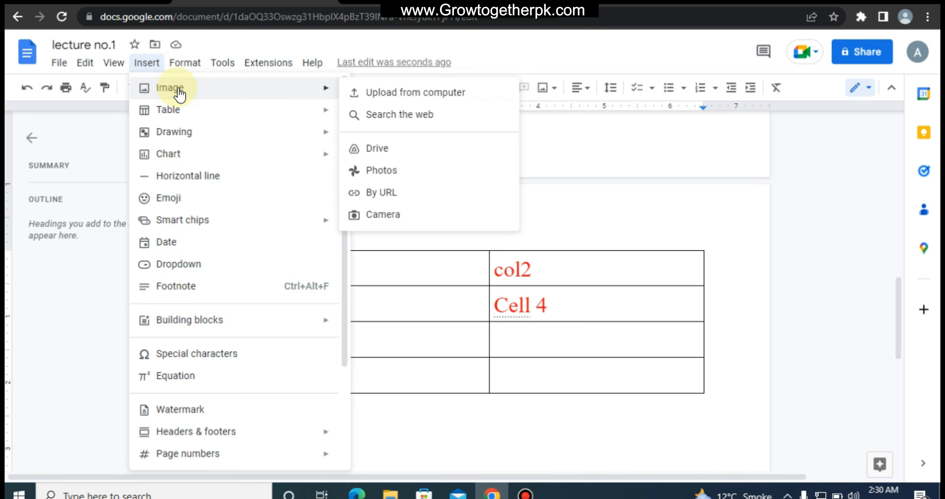
{"action": "mouse_move", "coordinate": [179, 114]}
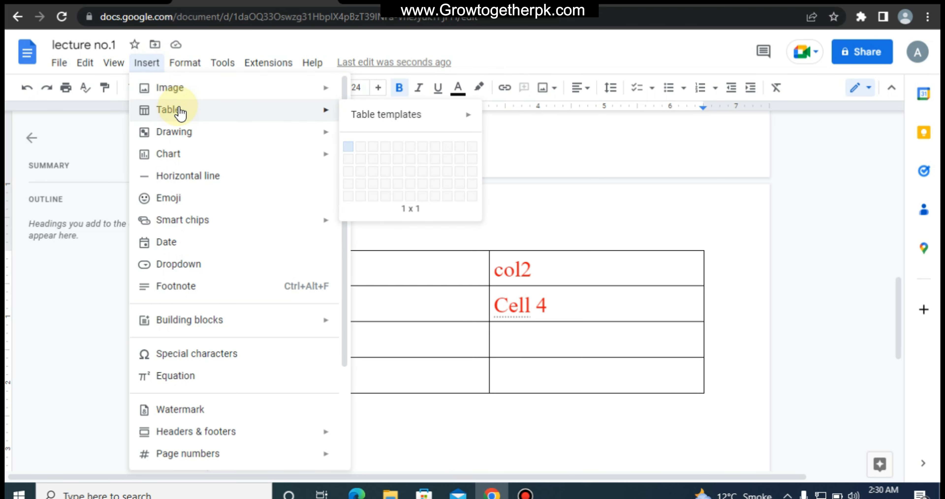
{"action": "mouse_move", "coordinate": [185, 136]}
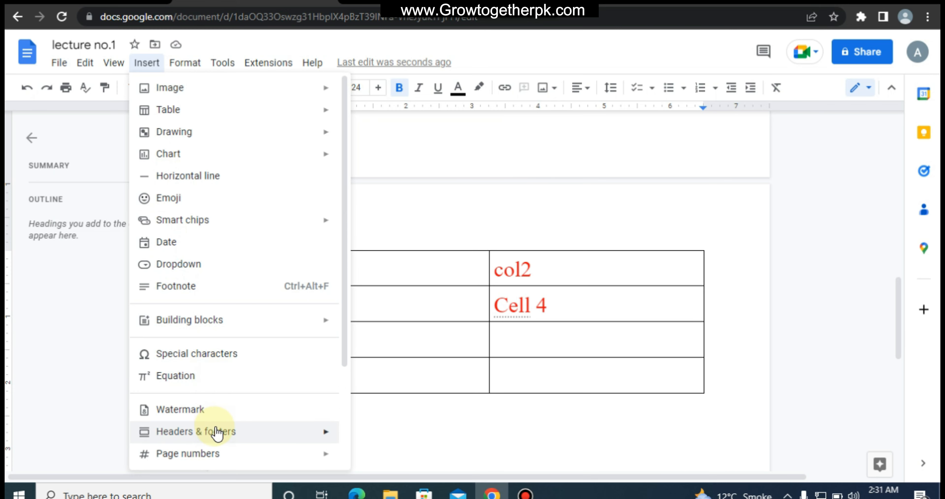
{"action": "mouse_move", "coordinate": [219, 433]}
{"action": "mouse_move", "coordinate": [219, 454]}
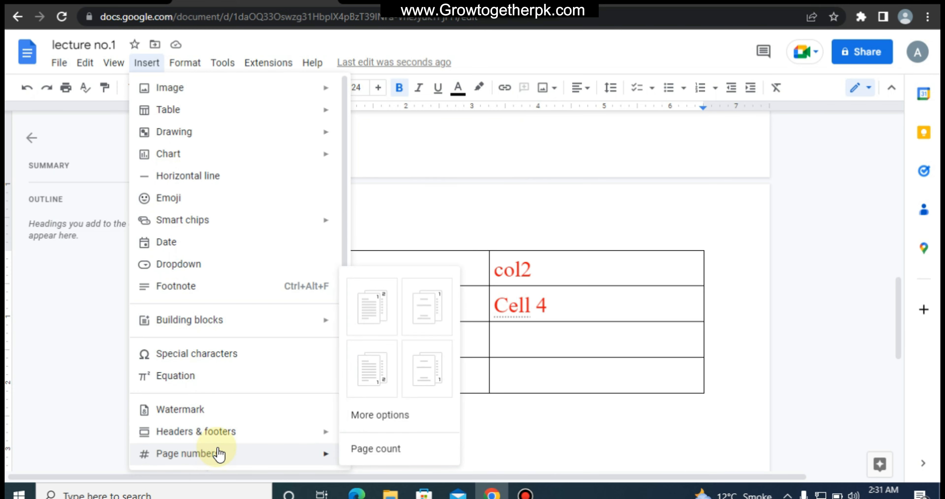
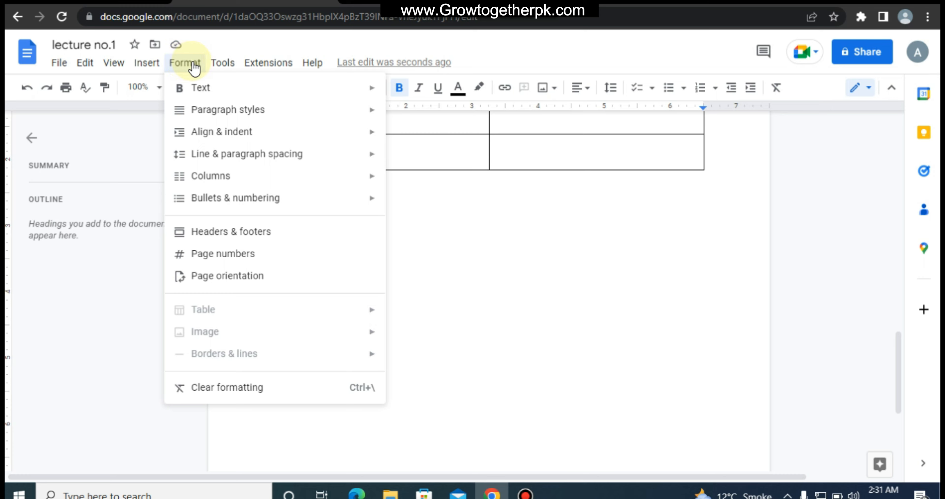
{"action": "left_click", "coordinate": [217, 68]}
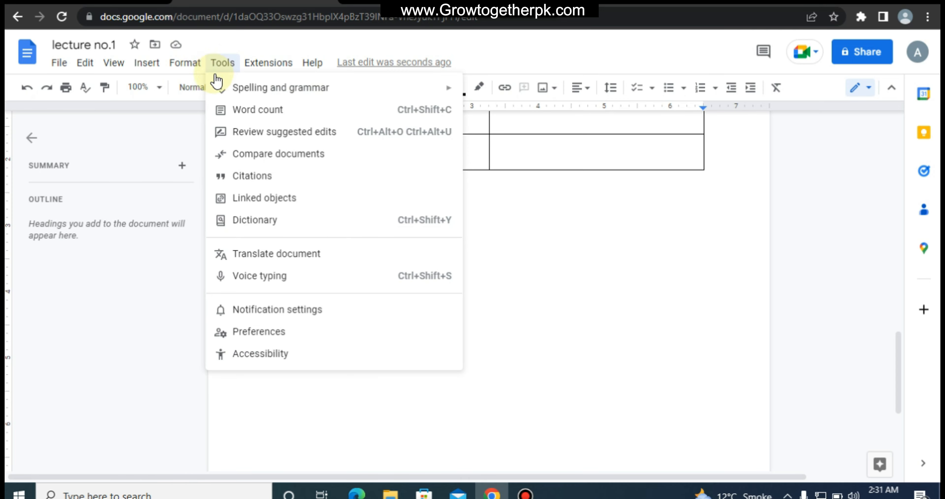
{"action": "left_click", "coordinate": [567, 323]}
{"action": "scroll", "coordinate": [514, 313], "scroll_direction": "up", "scroll_amount": 10}
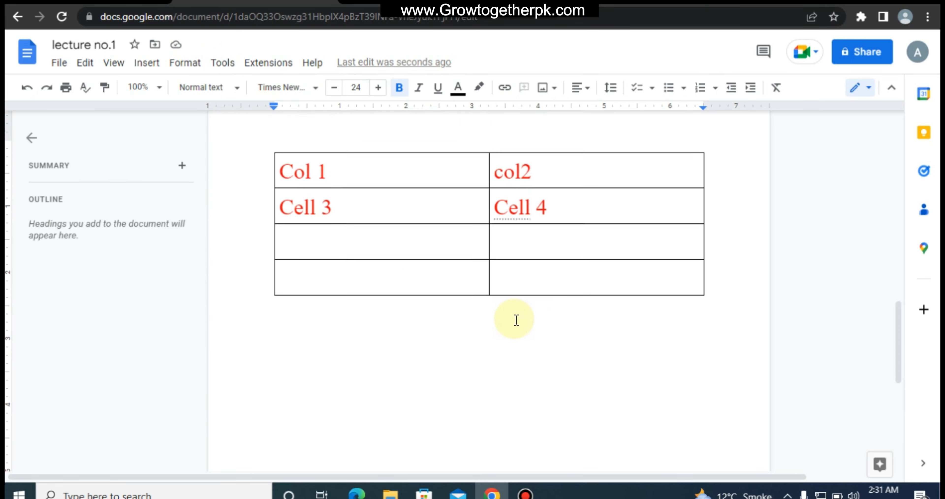
Step: Download the lecture no.1 document in Microsoft Word (.docx) format
{"action": "scroll", "coordinate": [566, 329], "scroll_direction": "up", "scroll_amount": 5}
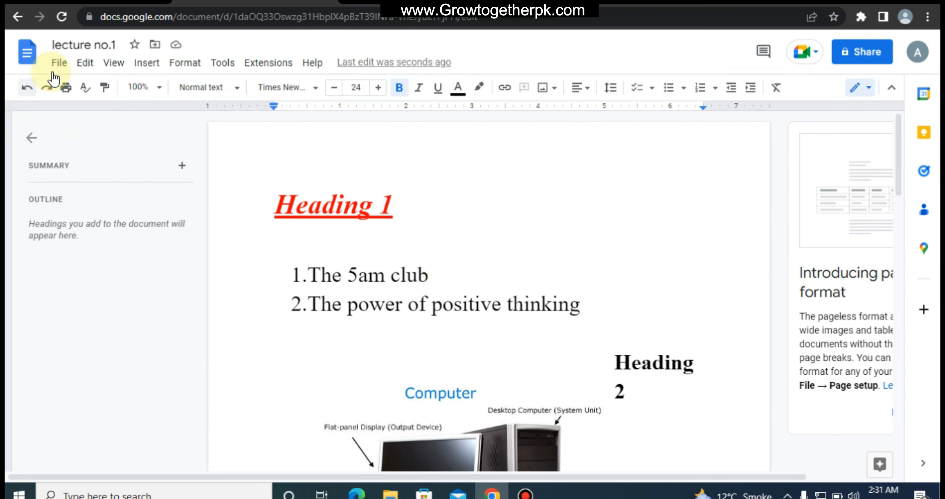
{"action": "left_click", "coordinate": [59, 63]}
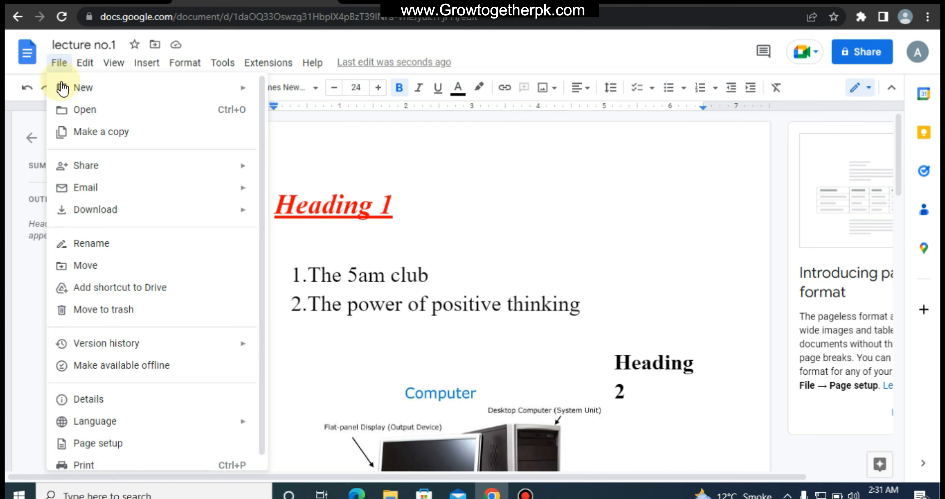
{"action": "mouse_move", "coordinate": [63, 96]}
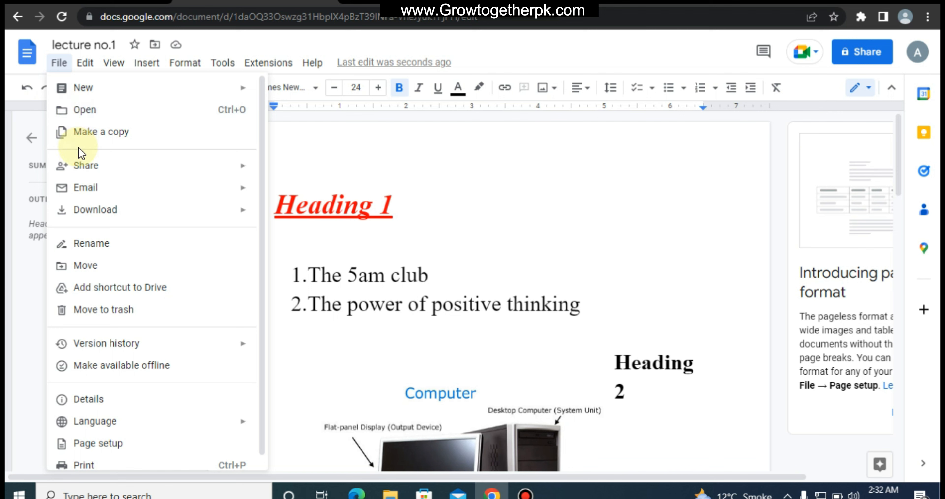
{"action": "mouse_move", "coordinate": [90, 173]}
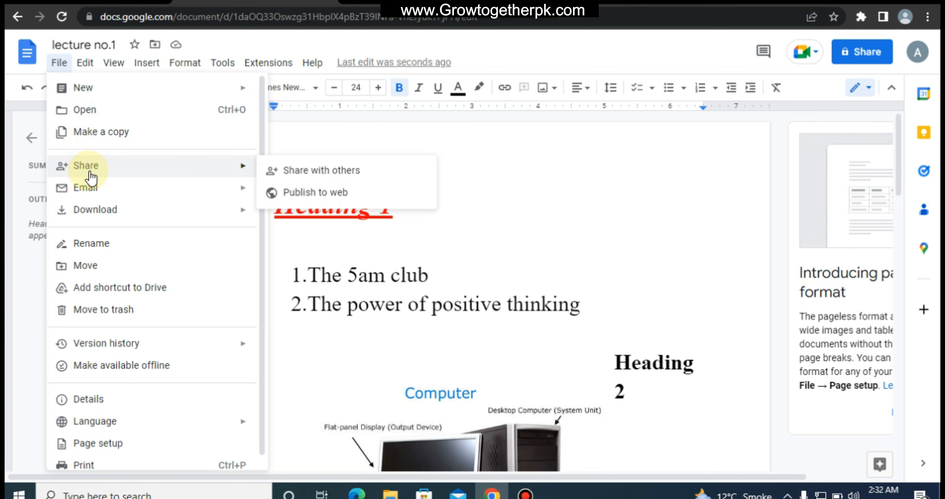
{"action": "mouse_move", "coordinate": [99, 189]}
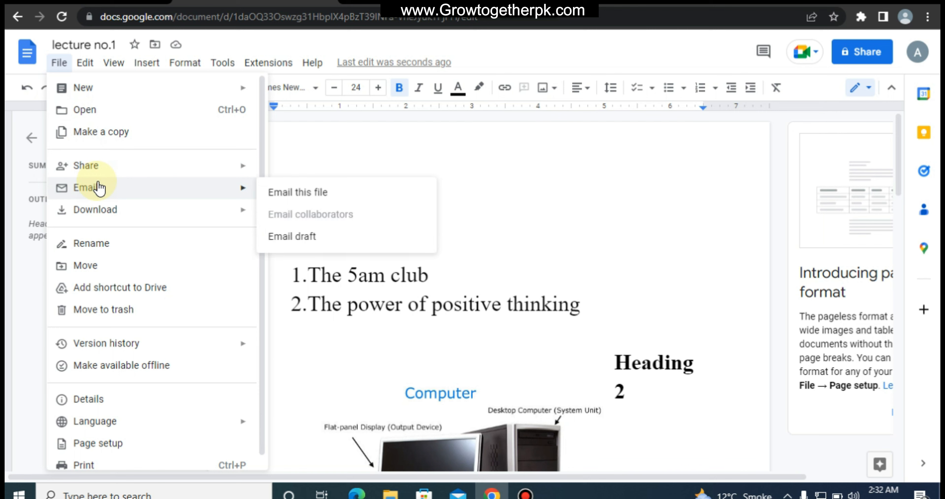
{"action": "mouse_move", "coordinate": [106, 209]}
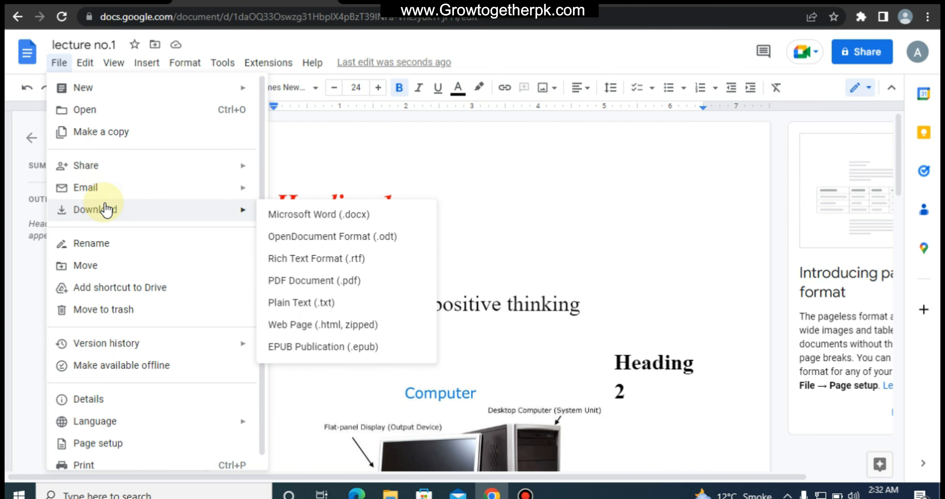
{"action": "left_click", "coordinate": [279, 220]}
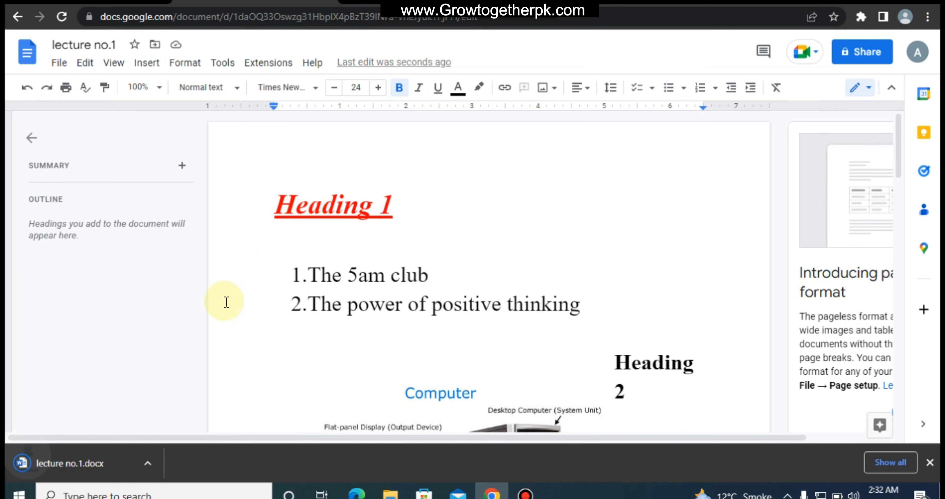
Step: Open the downloaded lecture no.1.docx in Word and examine its content down to the end of the table
{"action": "left_click", "coordinate": [98, 467]}
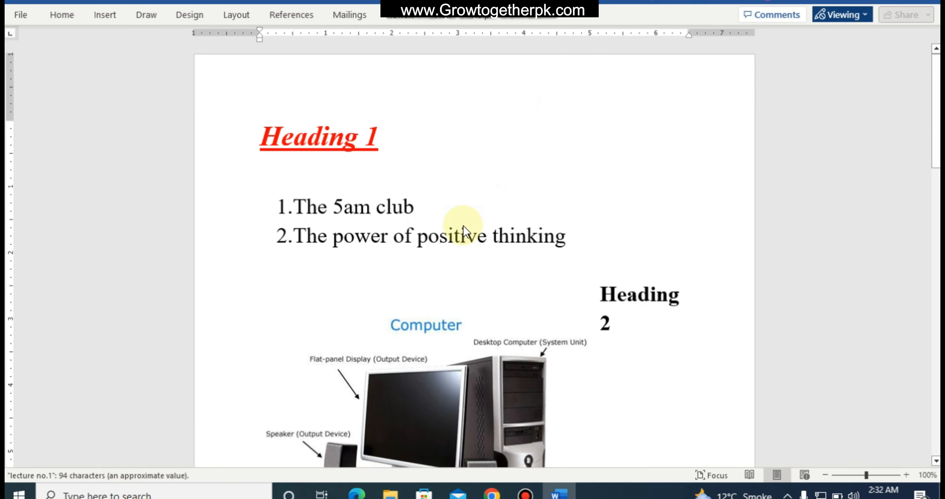
{"action": "scroll", "coordinate": [460, 222], "scroll_direction": "down", "scroll_amount": 8}
{"action": "scroll", "coordinate": [459, 228], "scroll_direction": "down", "scroll_amount": 10}
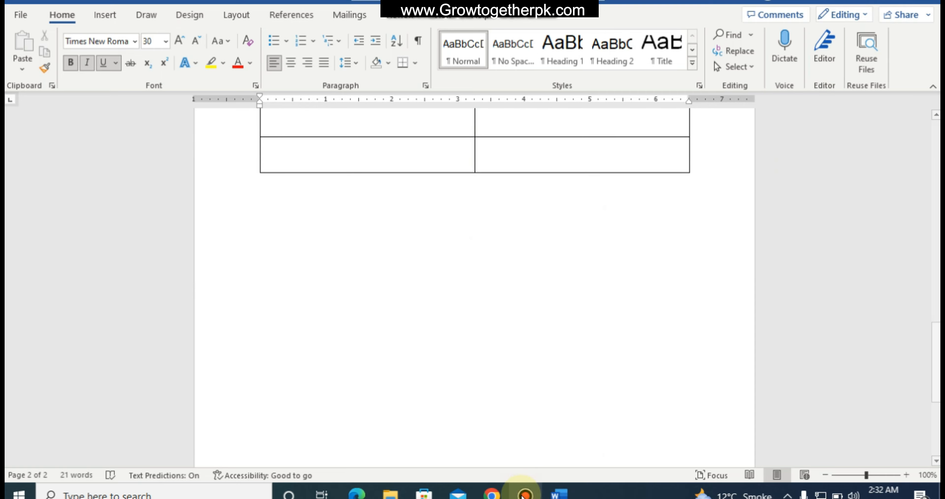
Step: Switch back to the document in Google Docs and download it as a PDF Document (.pdf)
{"action": "left_click", "coordinate": [492, 493]}
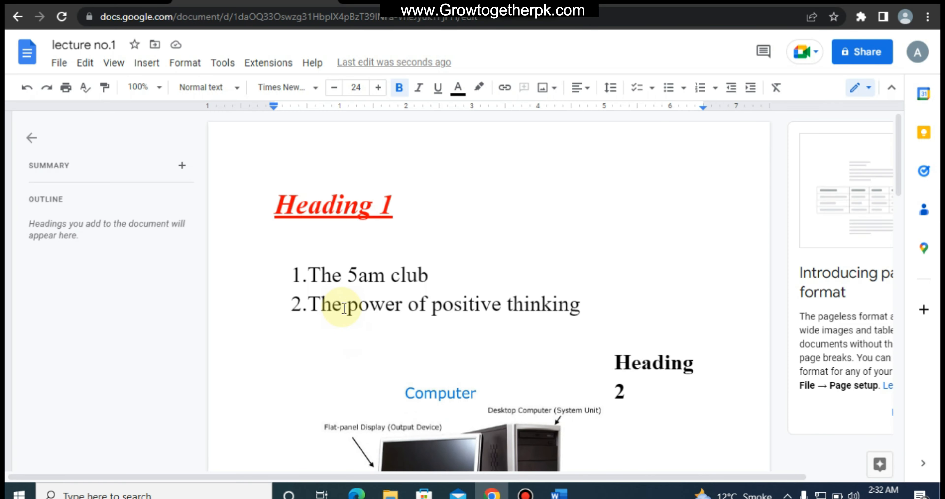
{"action": "left_click", "coordinate": [61, 65]}
{"action": "mouse_move", "coordinate": [136, 212]}
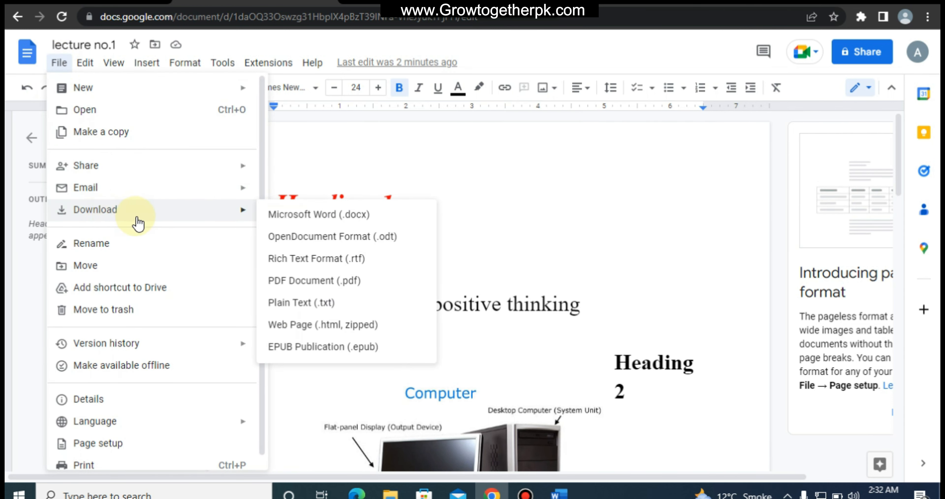
{"action": "left_click", "coordinate": [298, 280]}
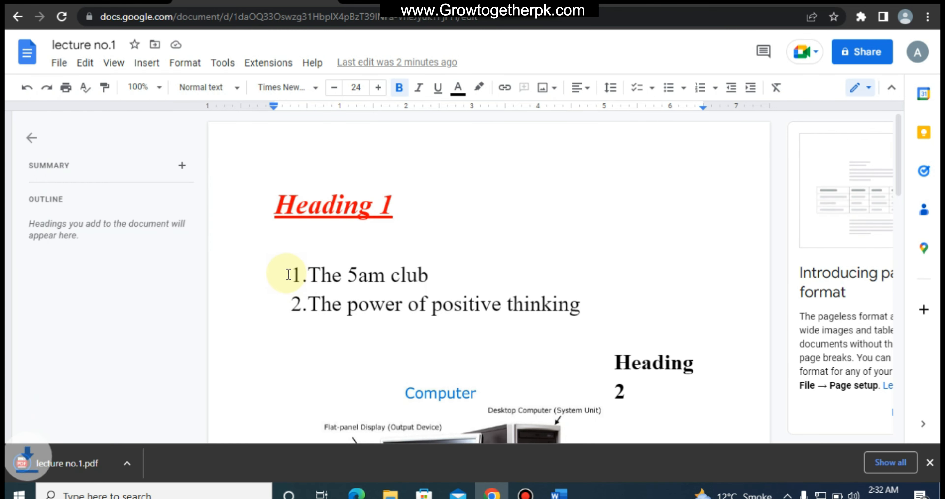
Step: Open the downloaded lecture no.1.pdf and examine the headings, list and computer image on its first page
{"action": "left_click", "coordinate": [73, 459]}
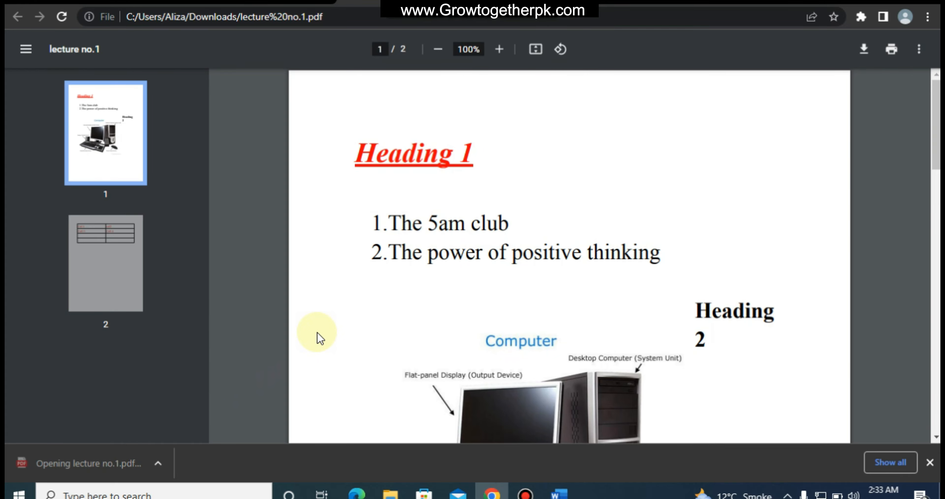
{"action": "scroll", "coordinate": [422, 315], "scroll_direction": "down", "scroll_amount": 5}
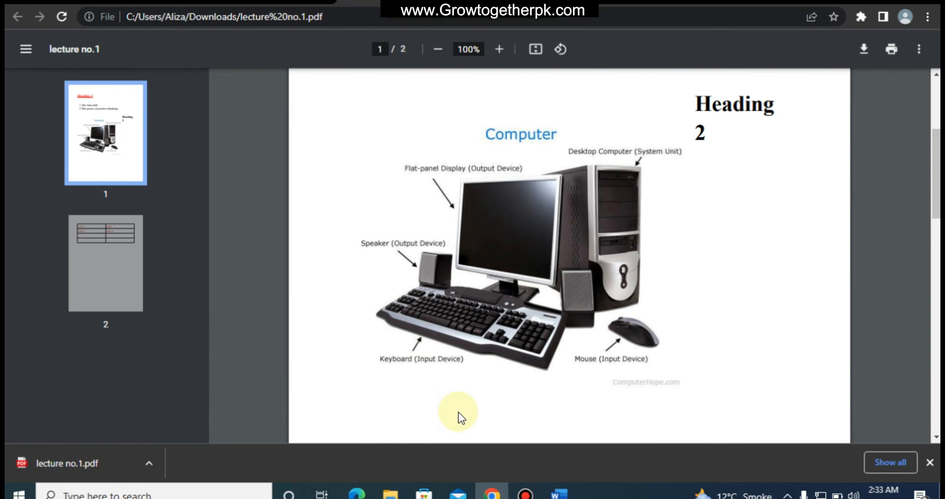
Step: Switch to the Gmail inbox and start composing a new email message
{"action": "left_click", "coordinate": [503, 484]}
{"action": "left_click", "coordinate": [491, 490]}
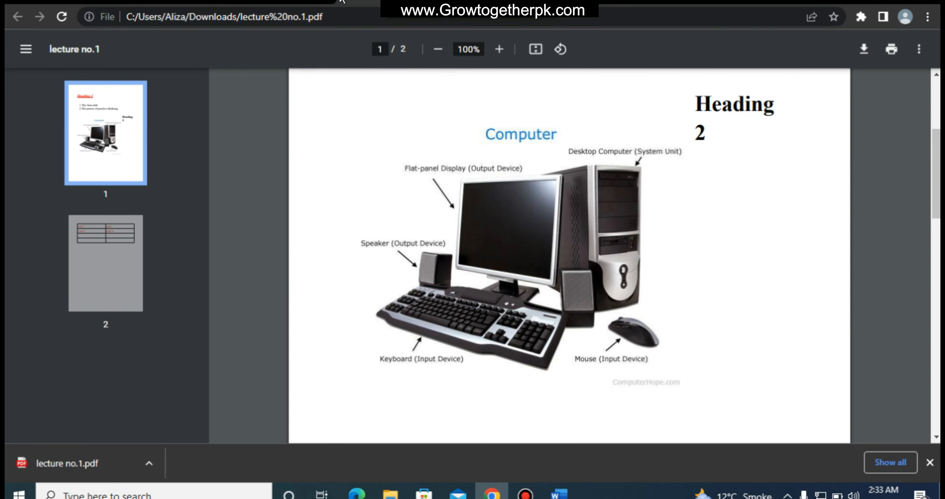
{"action": "left_click", "coordinate": [488, 495]}
{"action": "left_click", "coordinate": [488, 495]}
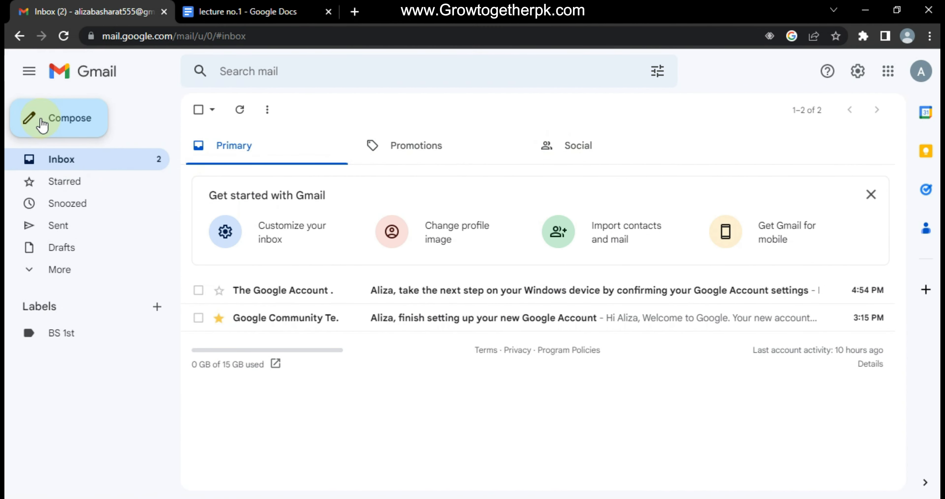
{"action": "left_click", "coordinate": [42, 124]}
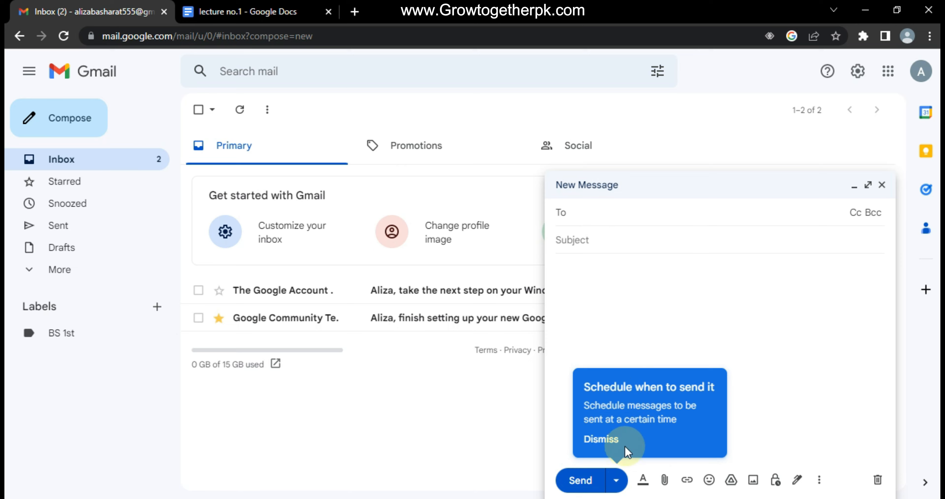
Step: Attach the PDF file lecture no.1 from the Downloads folder to the new message
{"action": "left_click", "coordinate": [664, 480]}
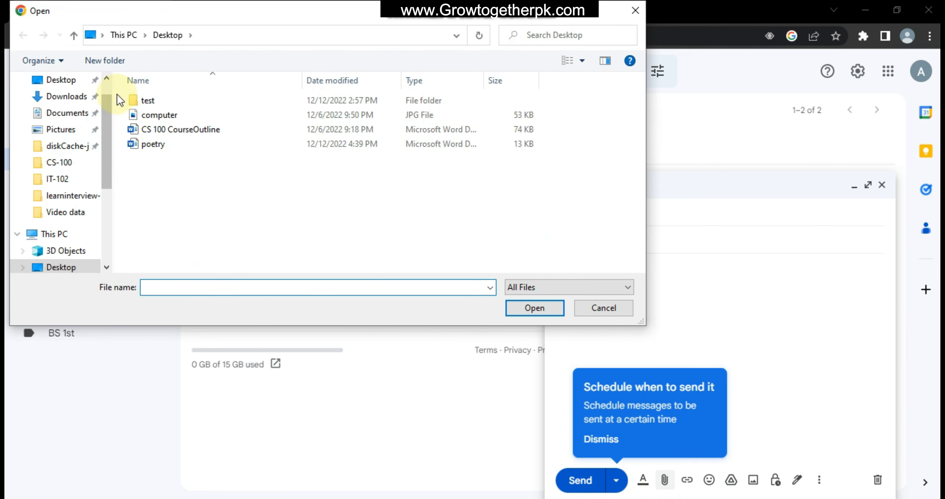
{"action": "left_click", "coordinate": [69, 96]}
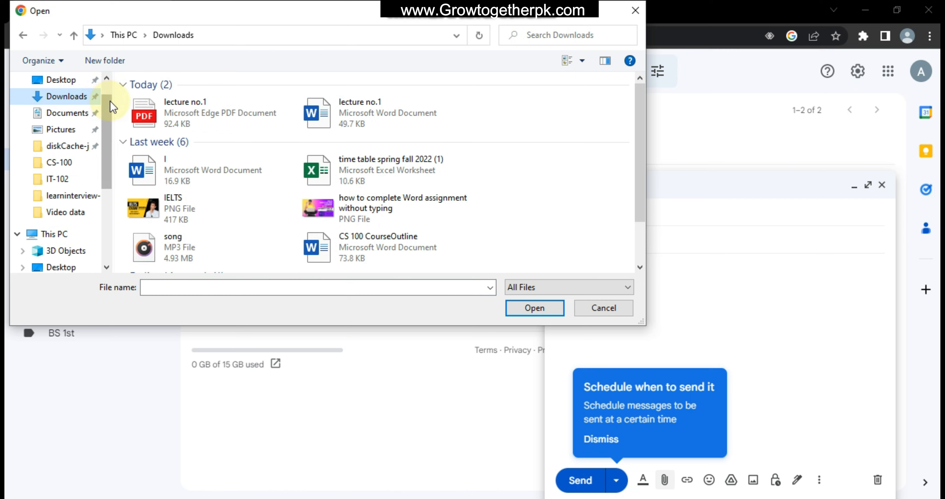
{"action": "double_click", "coordinate": [264, 117]}
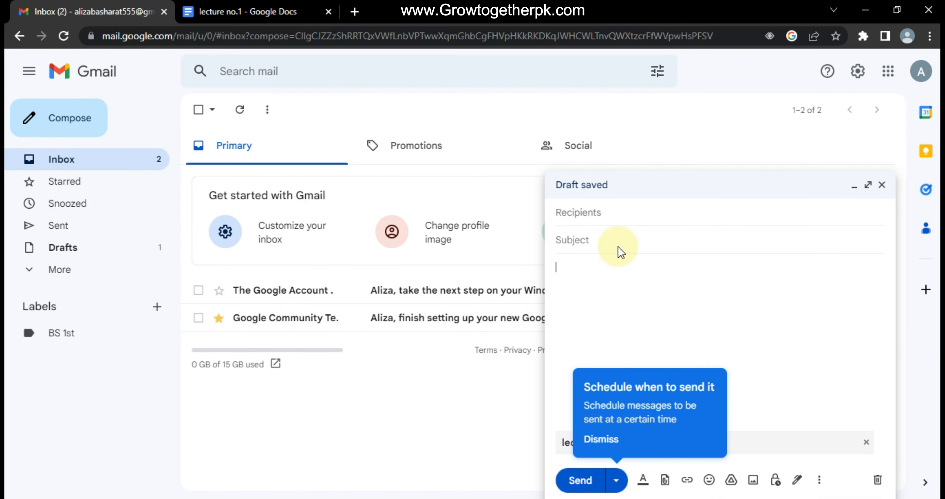
Step: Visit the message's recipient, subject and body fields without filling them in, and dismiss the tip about scheduling the send time
{"action": "left_click", "coordinate": [605, 213]}
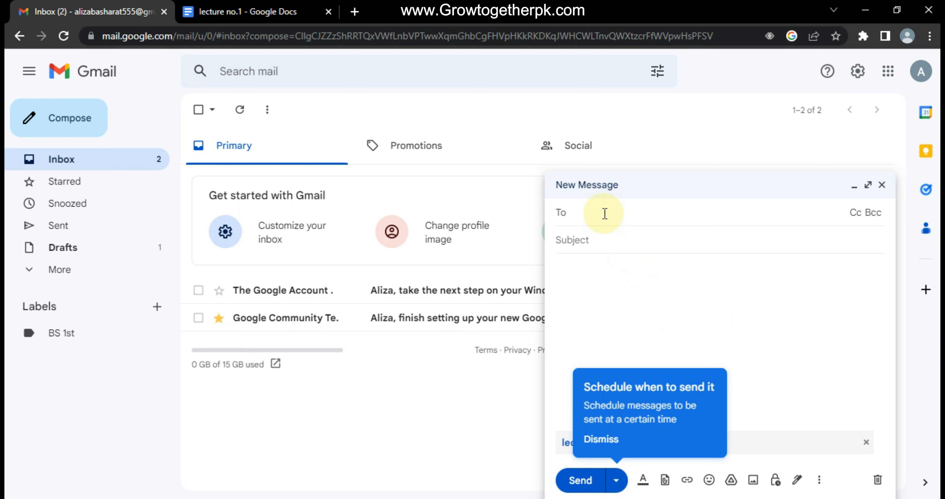
{"action": "left_click", "coordinate": [615, 245]}
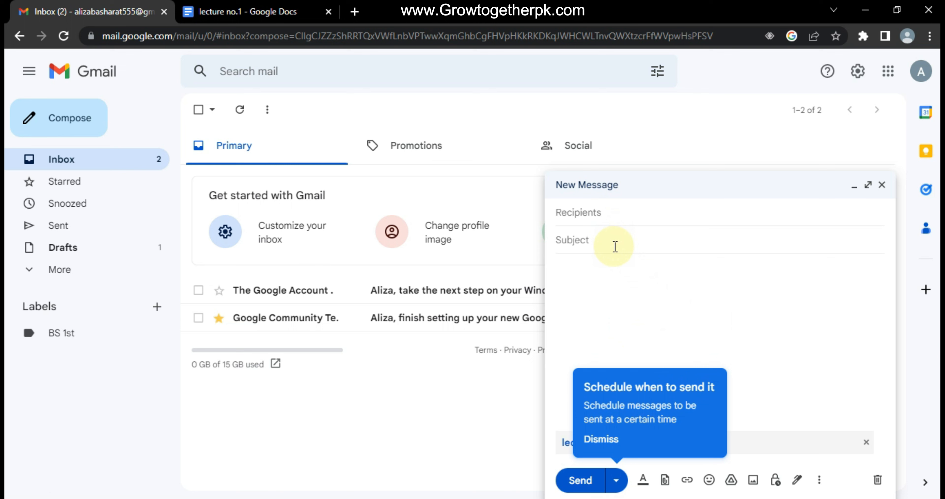
{"action": "left_click", "coordinate": [612, 278]}
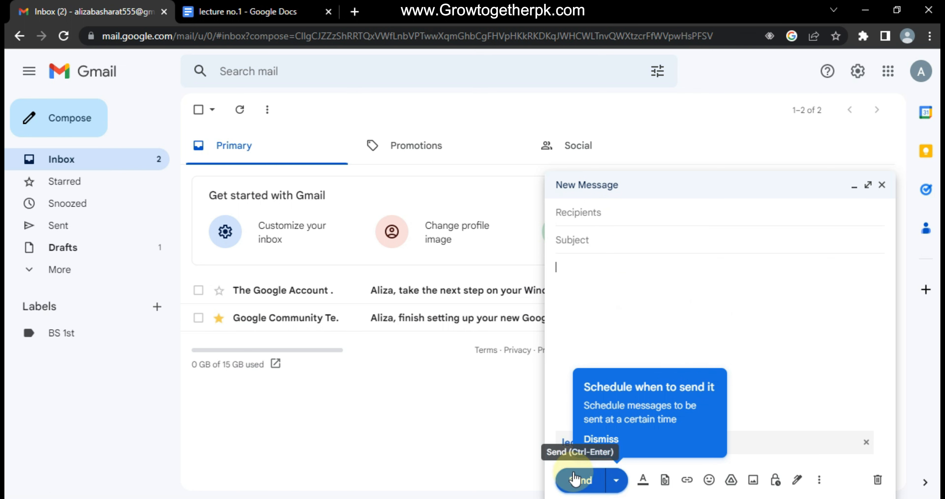
{"action": "left_click", "coordinate": [596, 440]}
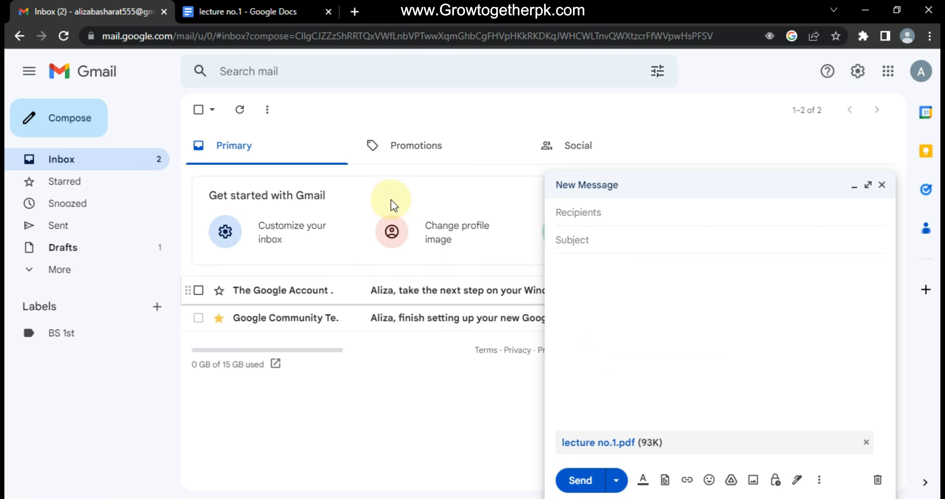
Step: Return to the lecture no.1 document, add the suggested contact's e-mail for sharing and view the available roles, keeping Editor
{"action": "left_click", "coordinate": [251, 11]}
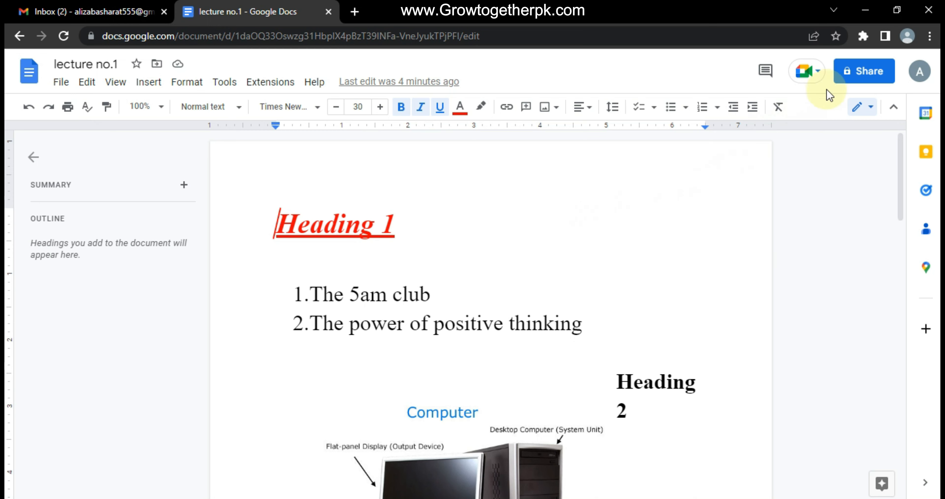
{"action": "left_click", "coordinate": [850, 77]}
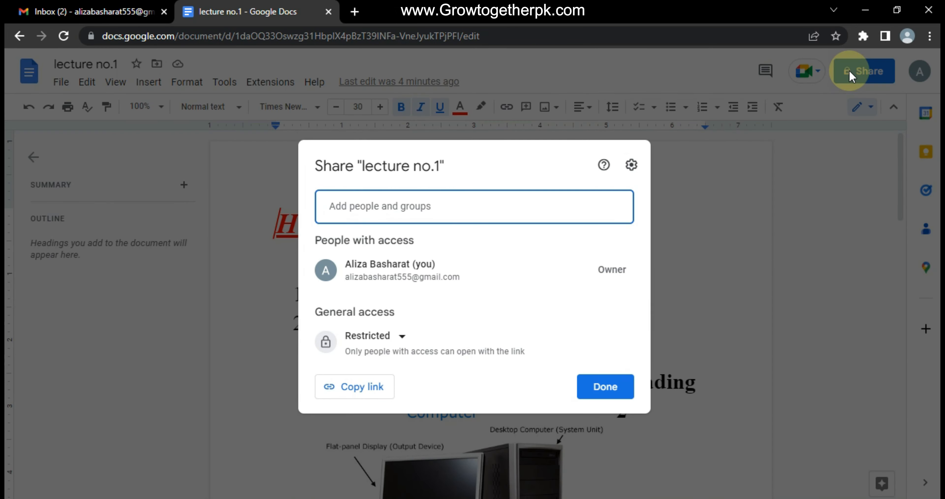
{"action": "left_click", "coordinate": [420, 205]}
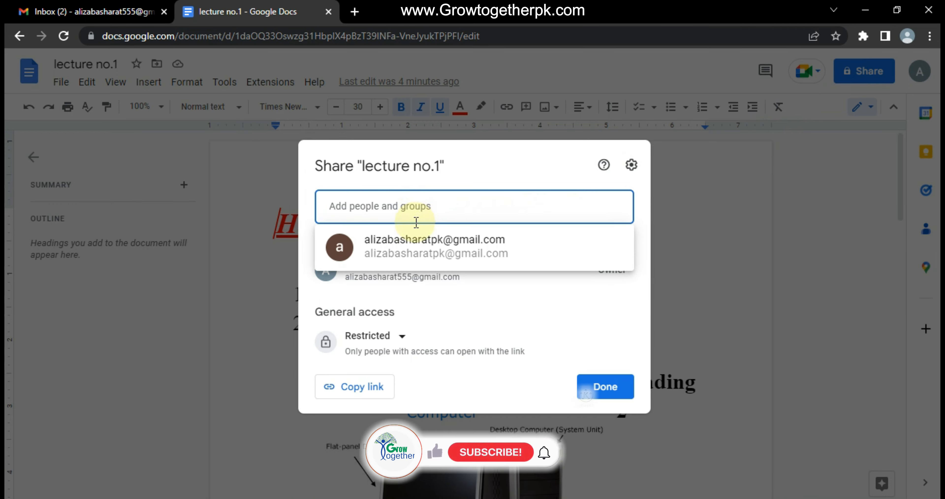
{"action": "left_click", "coordinate": [414, 247]}
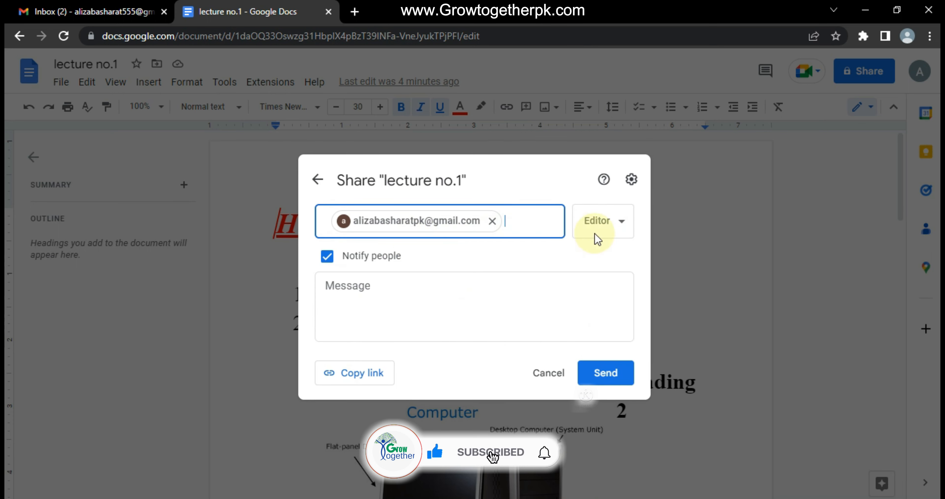
{"action": "left_click", "coordinate": [623, 226]}
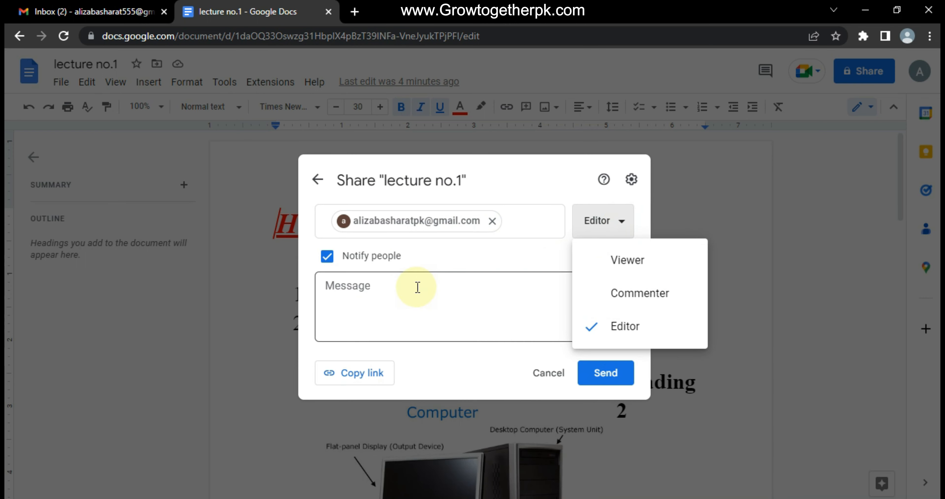
Step: Enter "please edit this document." as the message of the sharing invitation
{"action": "left_click", "coordinate": [405, 286]}
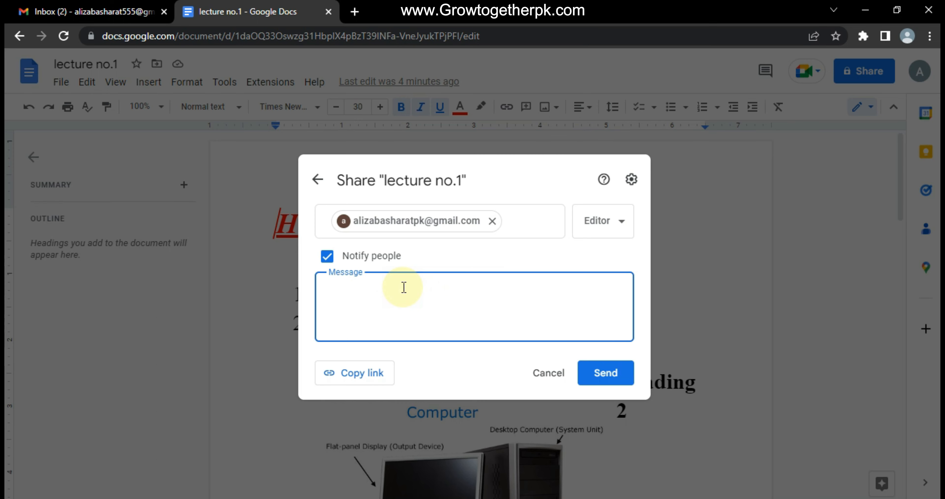
{"action": "type", "text": "please edit this cp"}
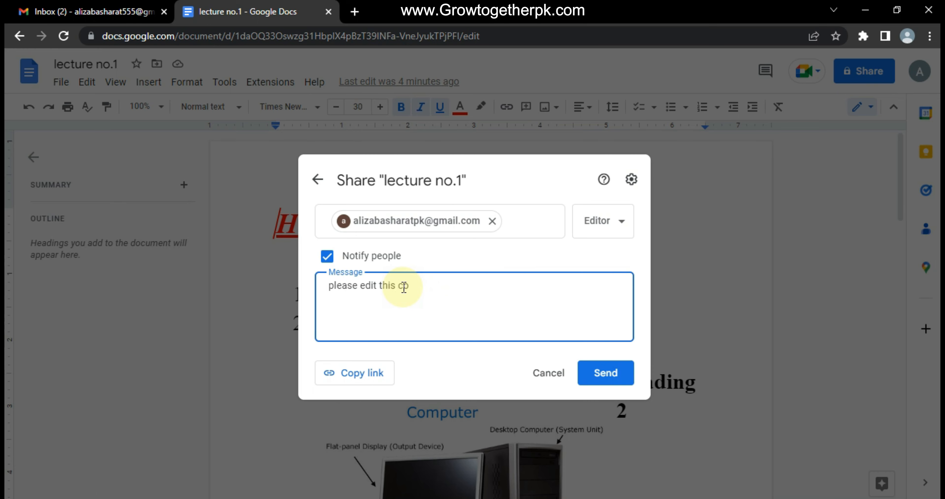
{"action": "key", "text": "BackSpace"}
{"action": "type", "text": "ol"}
{"action": "key", "text": "BackSpace"}
{"action": "key", "text": "BackSpace"}
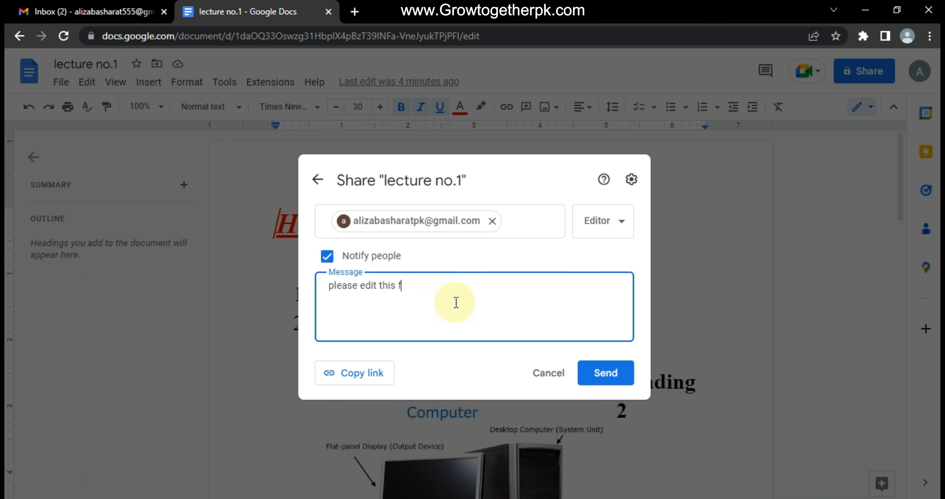
{"action": "type", "text": "ocumemt"}
{"action": "key", "text": "BackSpace"}
{"action": "key", "text": "BackSpace"}
{"action": "type", "text": "nt."}
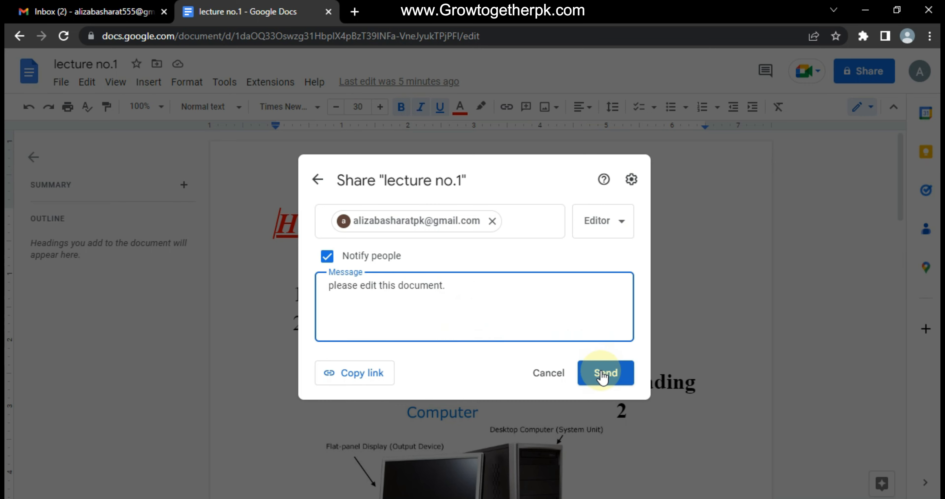
Step: Copy the document's sharing link and send the sharing invitation to the contact
{"action": "left_click", "coordinate": [358, 373]}
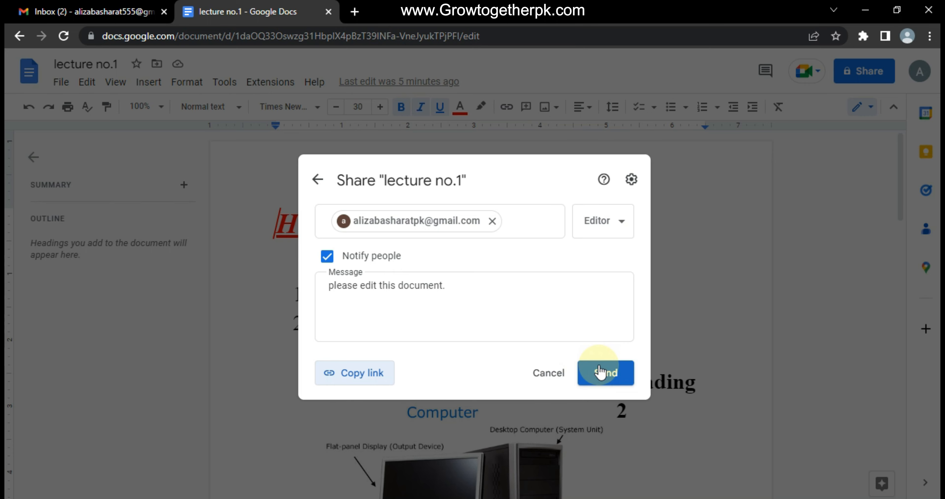
{"action": "left_click", "coordinate": [604, 375]}
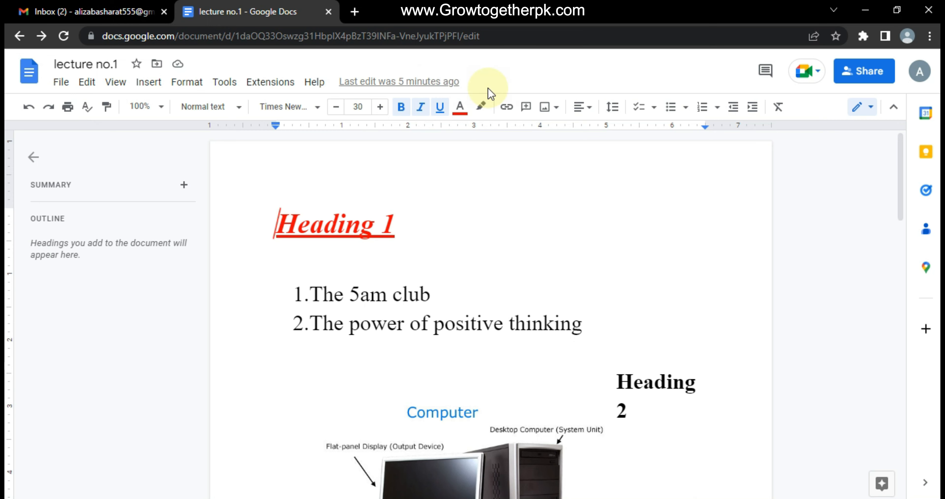
Step: Check the document's comment history and add the comment "writer?" to the list item "The 5am club"
{"action": "left_click", "coordinate": [766, 70]}
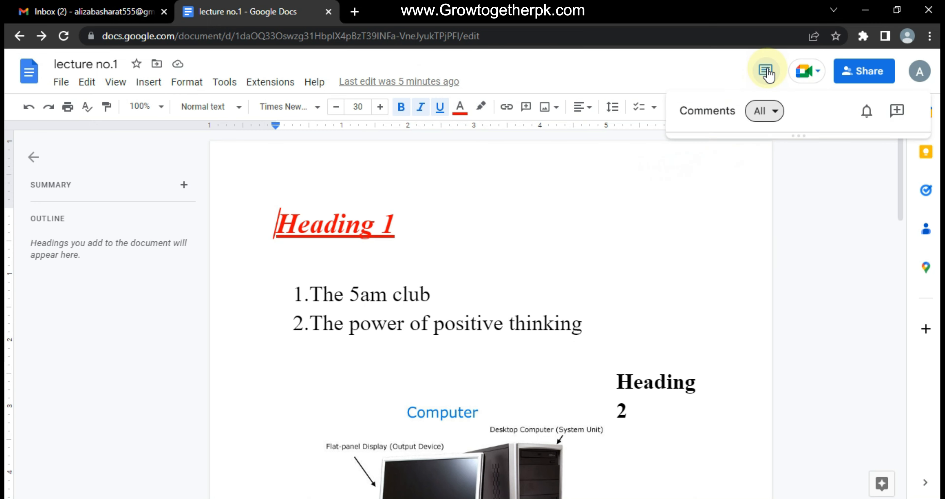
{"action": "left_click", "coordinate": [528, 263]}
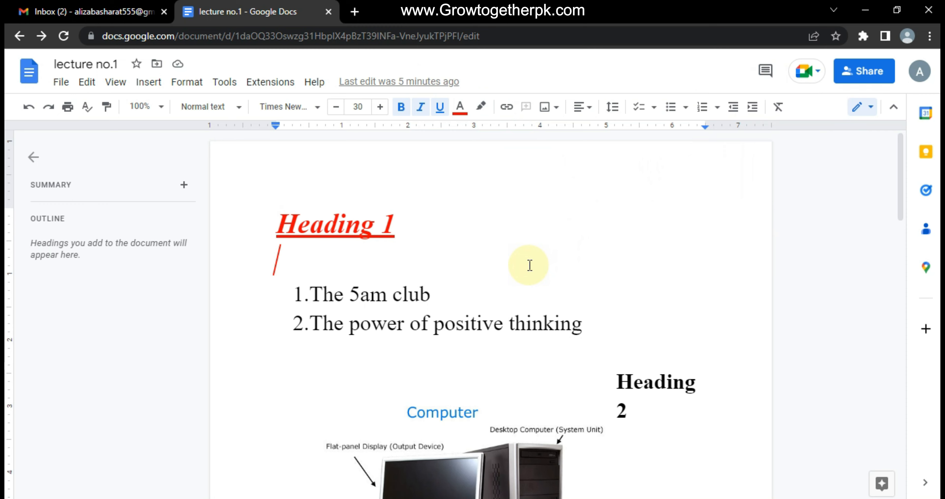
{"action": "left_click_drag", "start_coordinate": [307, 295], "coordinate": [449, 297]}
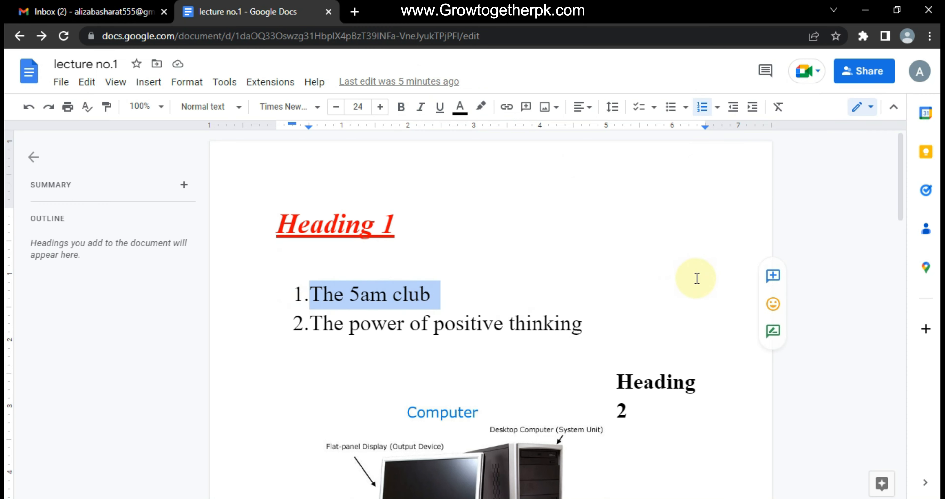
{"action": "left_click", "coordinate": [774, 277]}
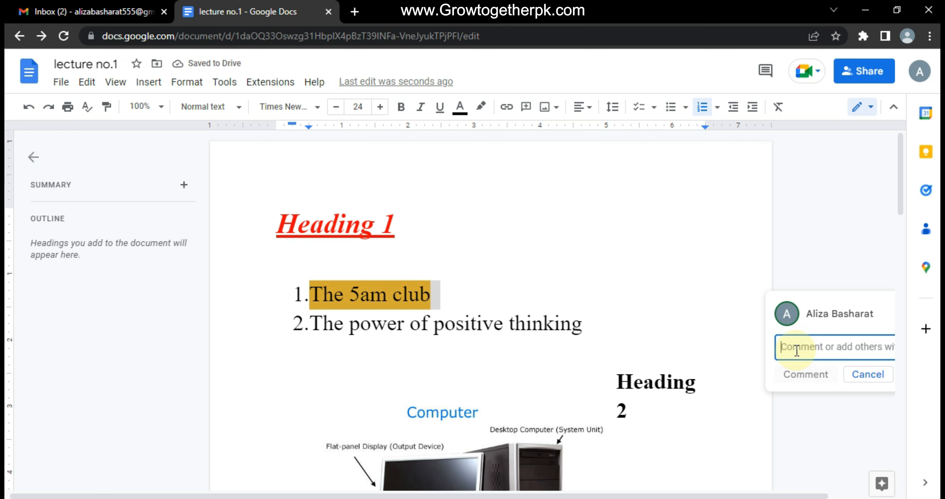
{"action": "type", "text": "writer"}
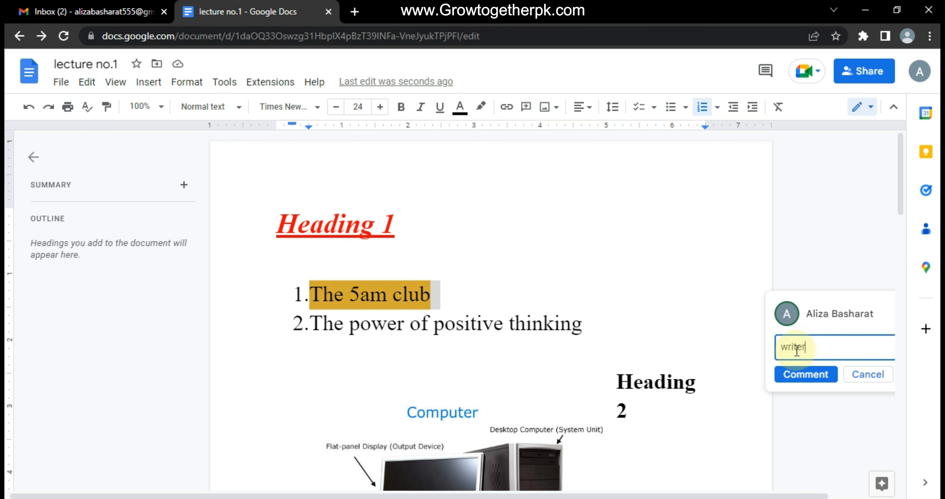
{"action": "type", "text": "?"}
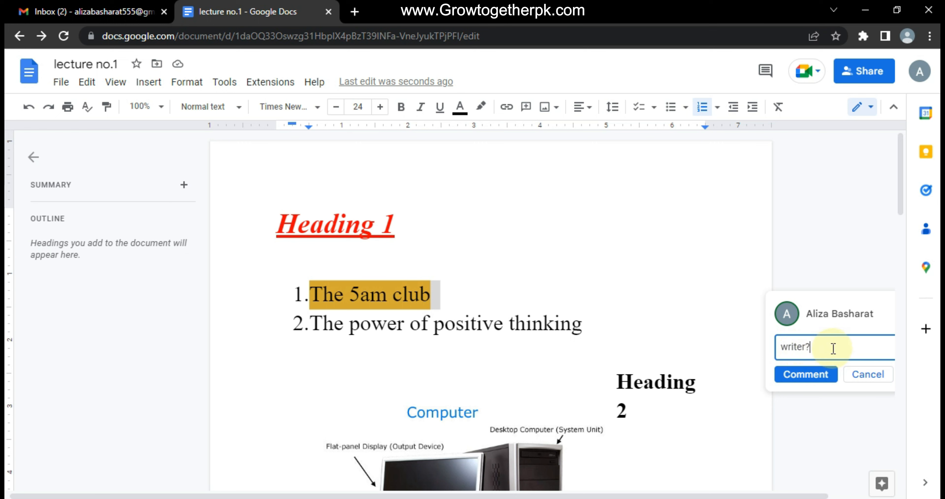
{"action": "left_click", "coordinate": [802, 379]}
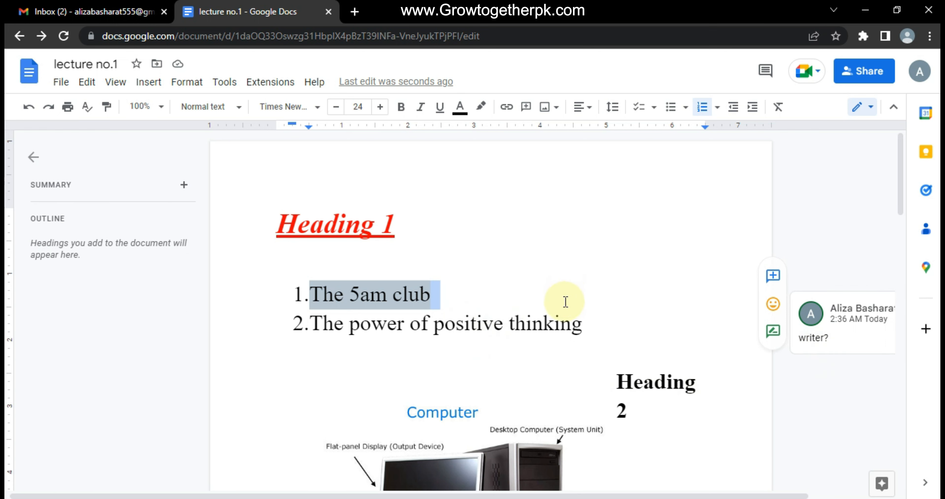
{"action": "left_click", "coordinate": [551, 349]}
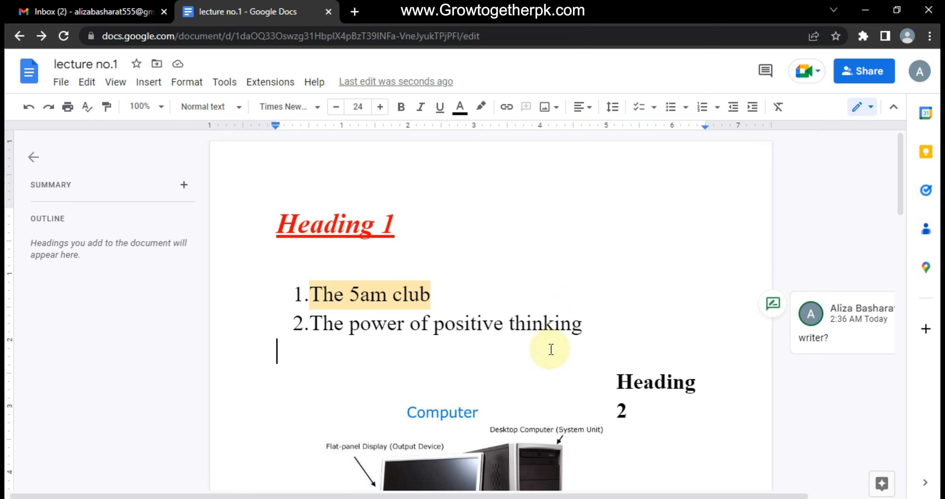
Step: Look over the document and view the available Editing, Suggesting and Viewing modes, keeping Editing
{"action": "scroll", "coordinate": [551, 349], "scroll_direction": "down", "scroll_amount": 9}
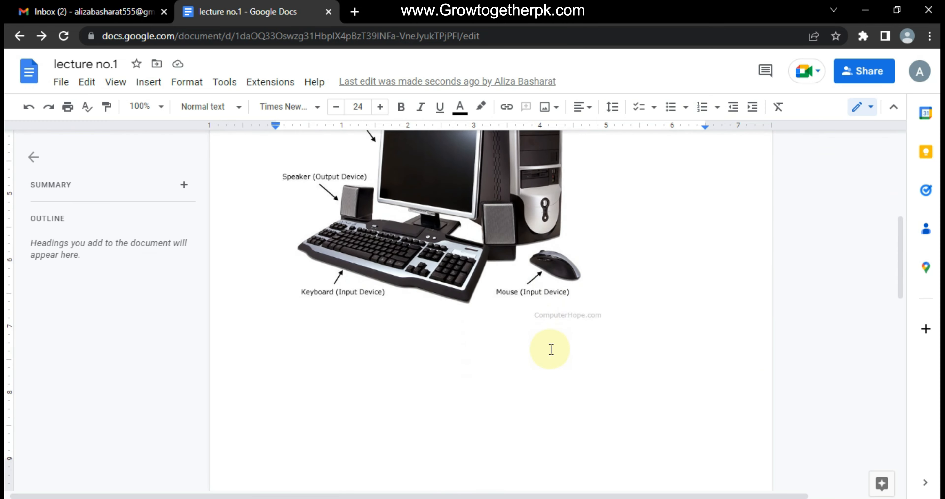
{"action": "scroll", "coordinate": [551, 349], "scroll_direction": "up", "scroll_amount": 9}
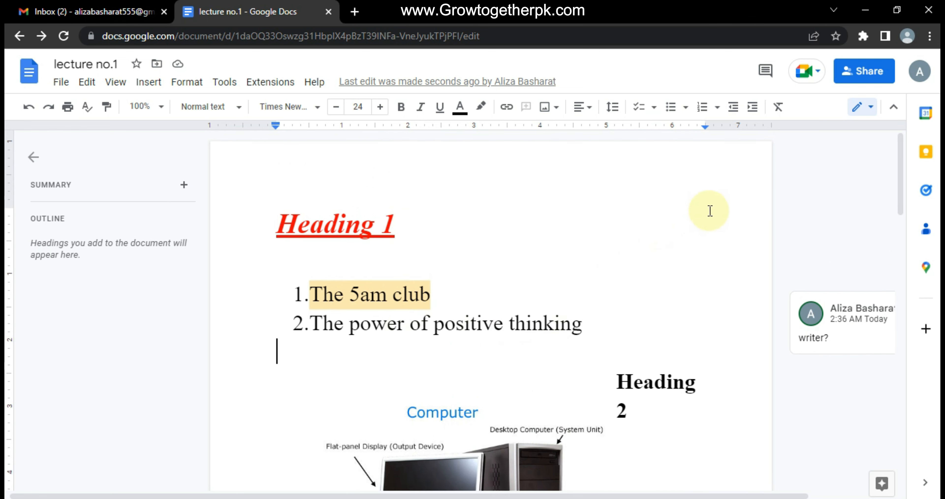
{"action": "left_click", "coordinate": [866, 108]}
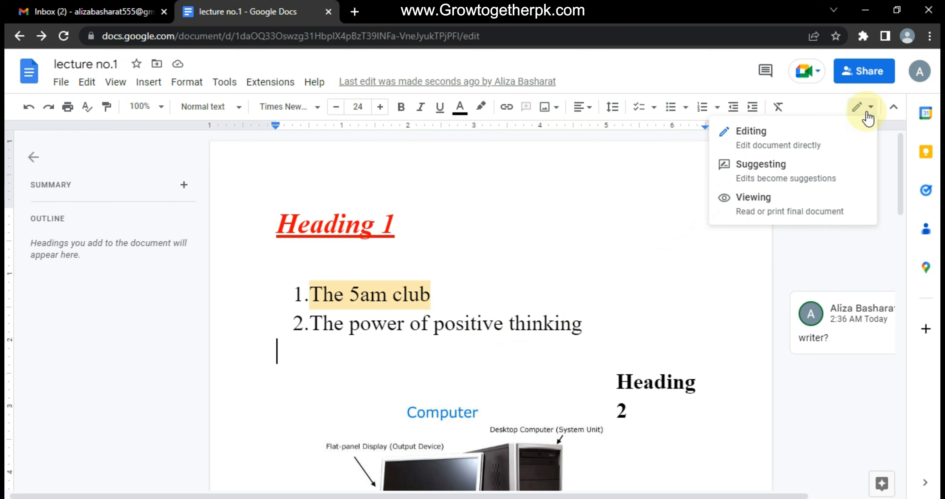
{"action": "left_click", "coordinate": [866, 108]}
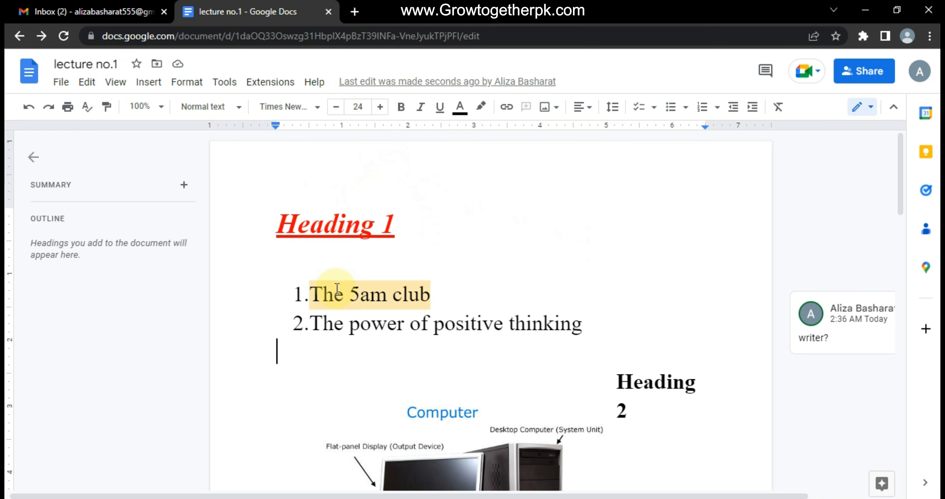
Step: Switch to Gmail, close the unsent message with the lecture no.1.pdf attachment and open Google Drive
{"action": "left_click", "coordinate": [115, 6]}
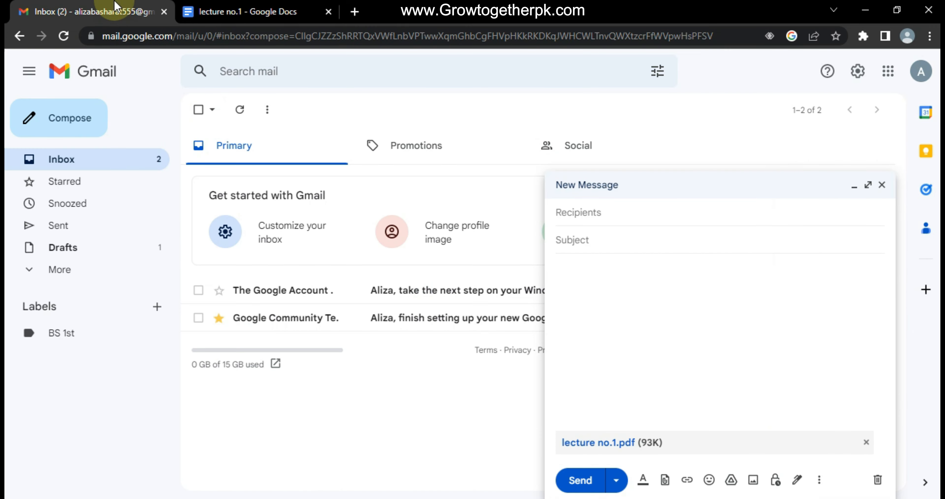
{"action": "left_click", "coordinate": [882, 184]}
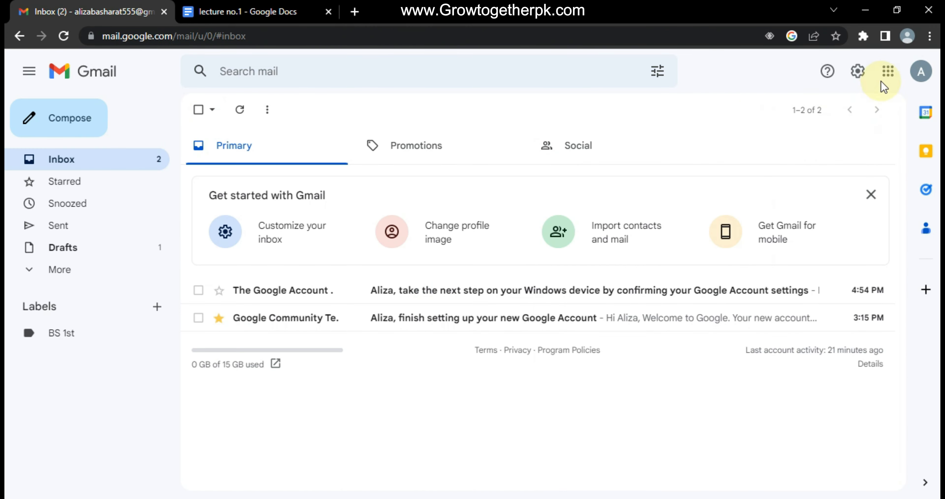
{"action": "left_click", "coordinate": [887, 73]}
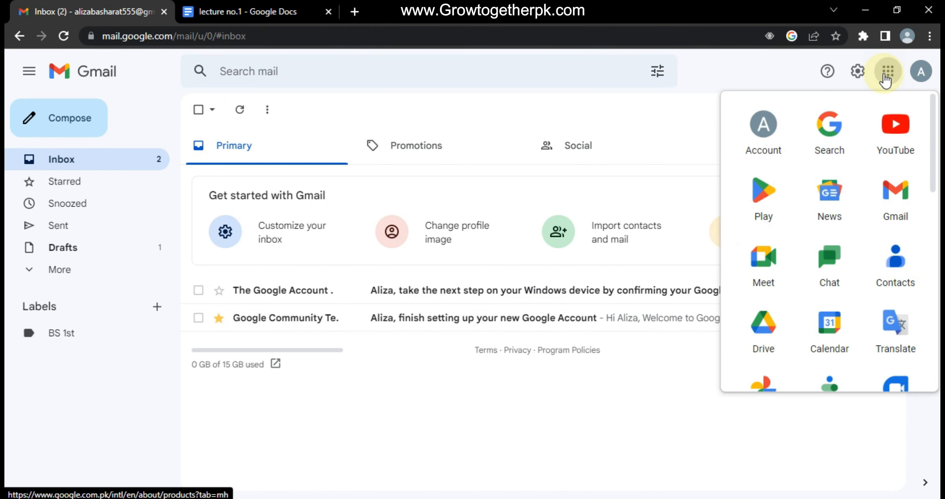
{"action": "left_click", "coordinate": [776, 327]}
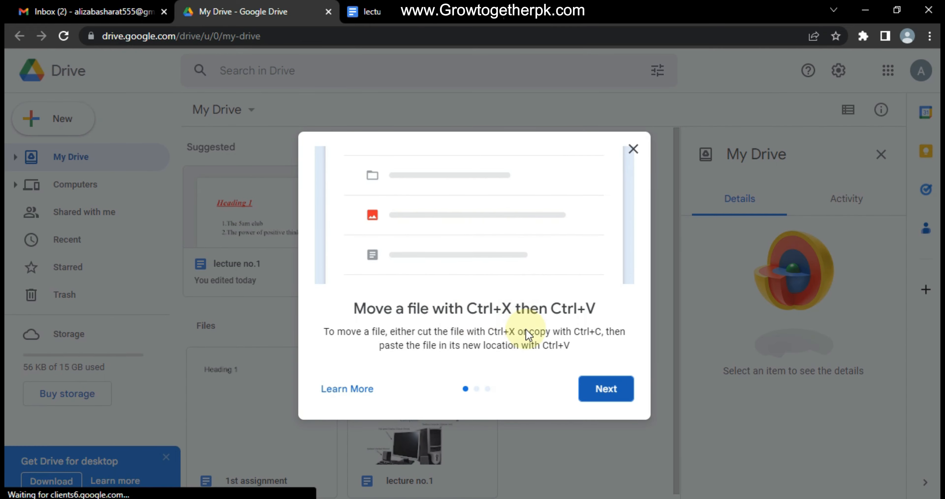
Step: Go through and dismiss the introductory tips in Drive, and open the Shared with me files
{"action": "left_click", "coordinate": [589, 387]}
{"action": "left_click", "coordinate": [603, 405]}
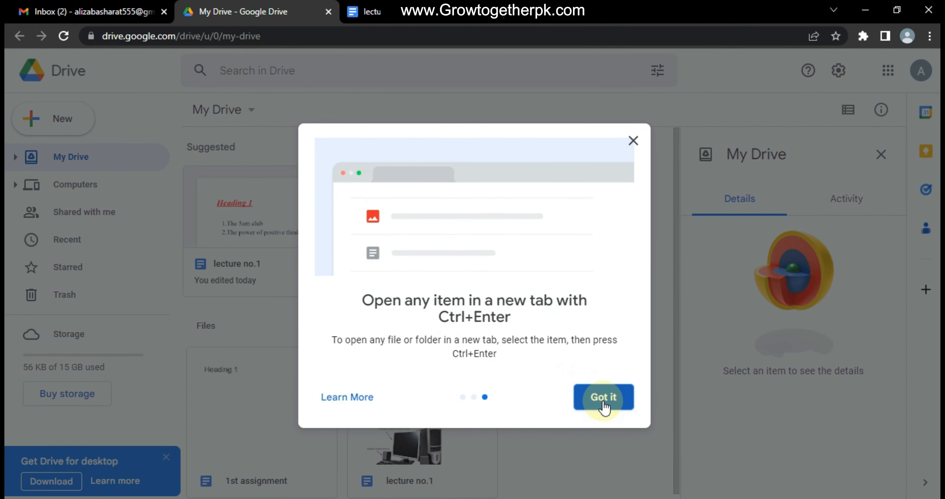
{"action": "left_click", "coordinate": [602, 401]}
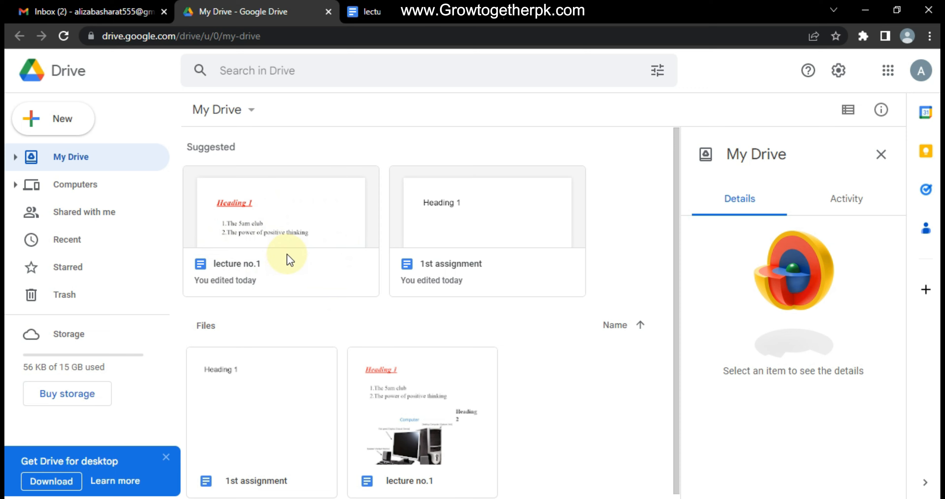
{"action": "left_click", "coordinate": [86, 219]}
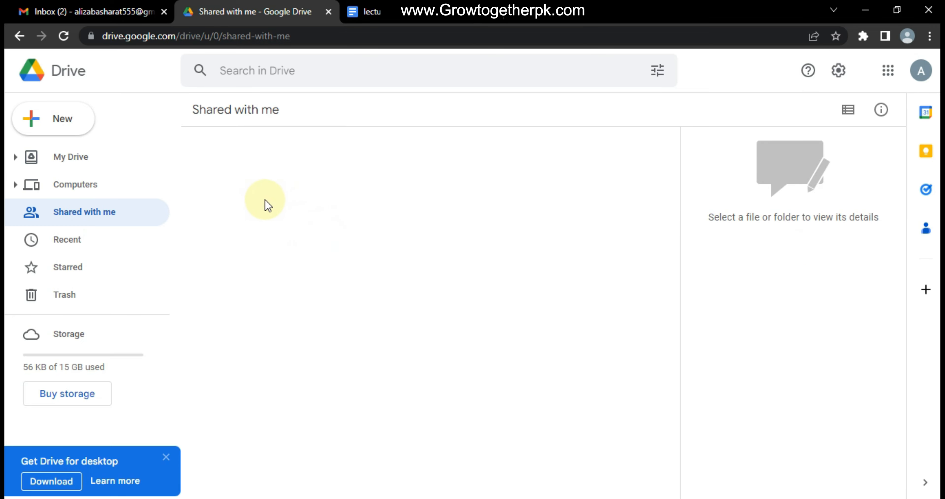